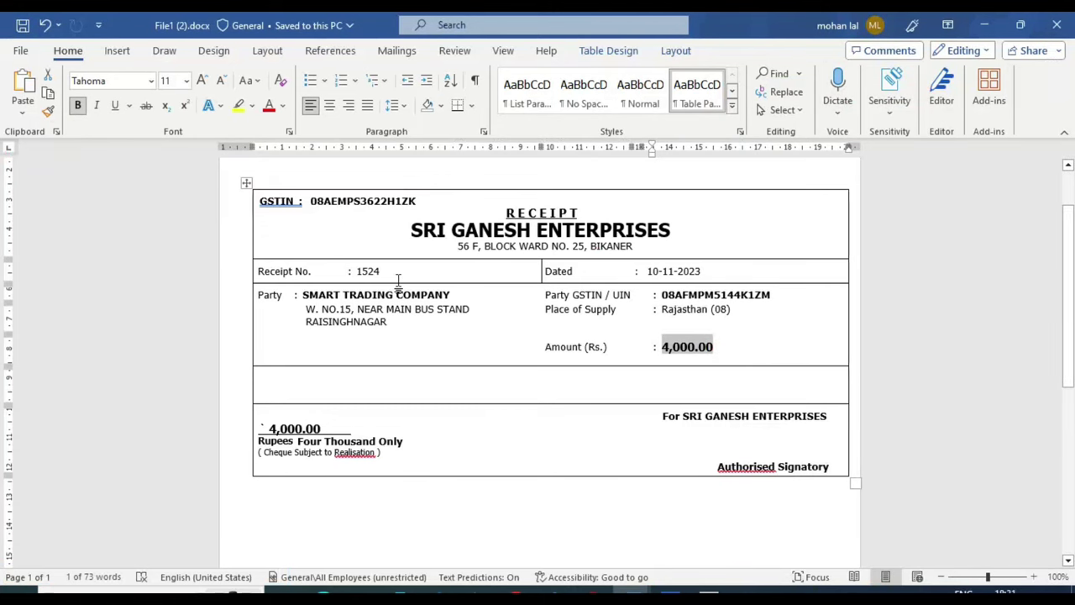
Switch from the Word receipt to TallyPrime and set the payment voucher date to 10.11.
click(728, 265)
key(alt+Tab)
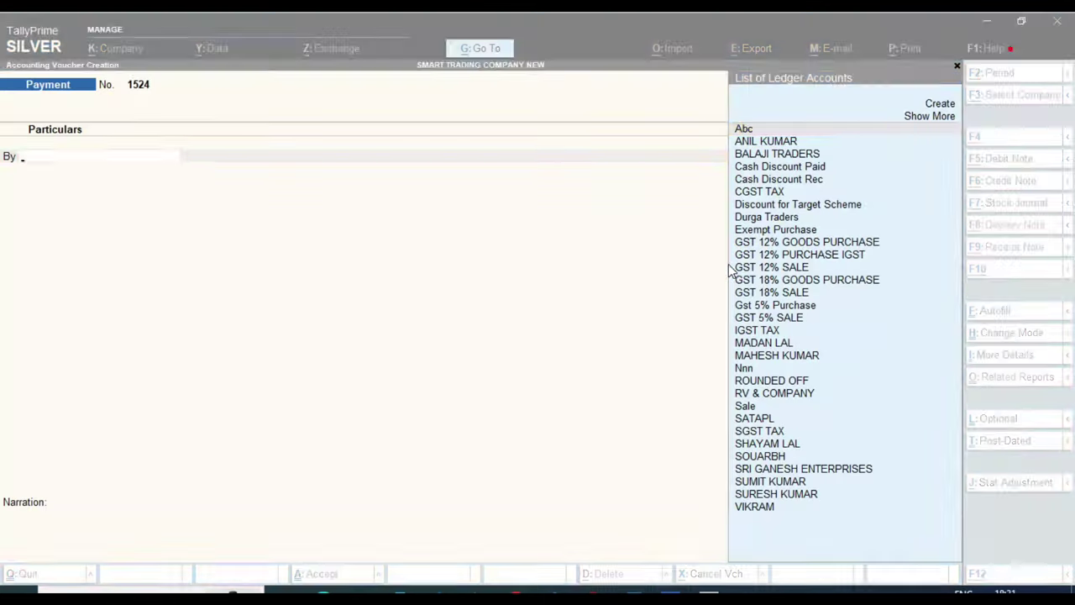
key(F2)
text(10.11)
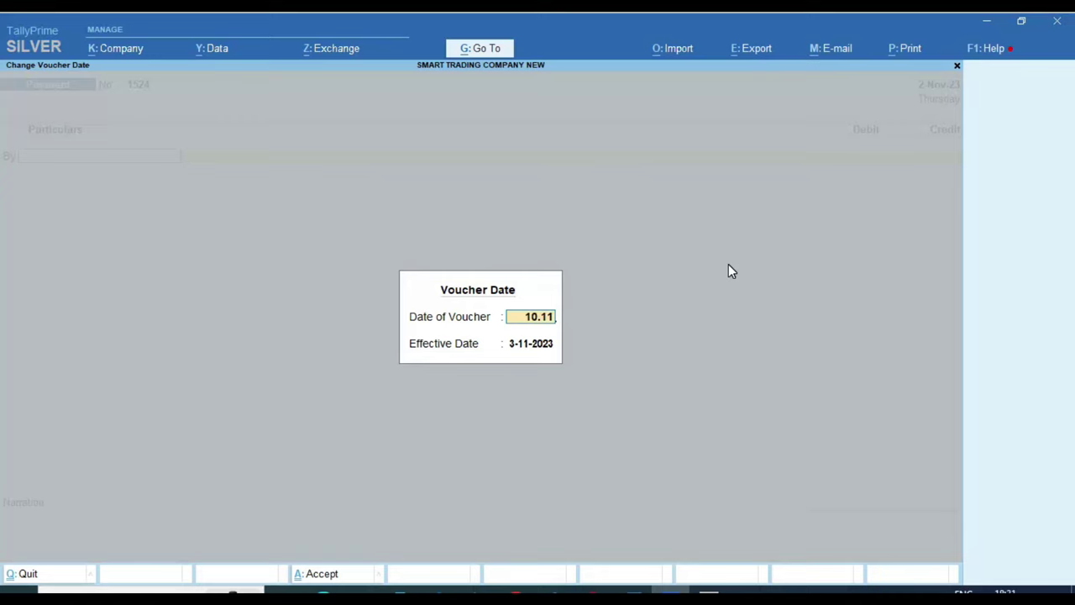
key(Return)
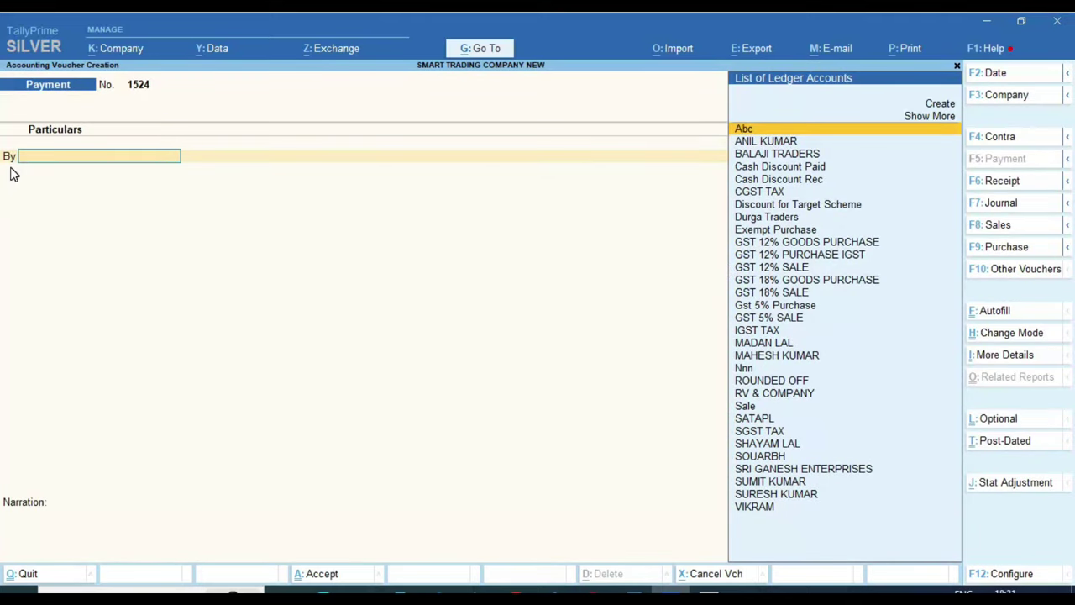
Configure voucher entry to use Cr/Dr instead of To/By and save the configuration.
key(ctrl)
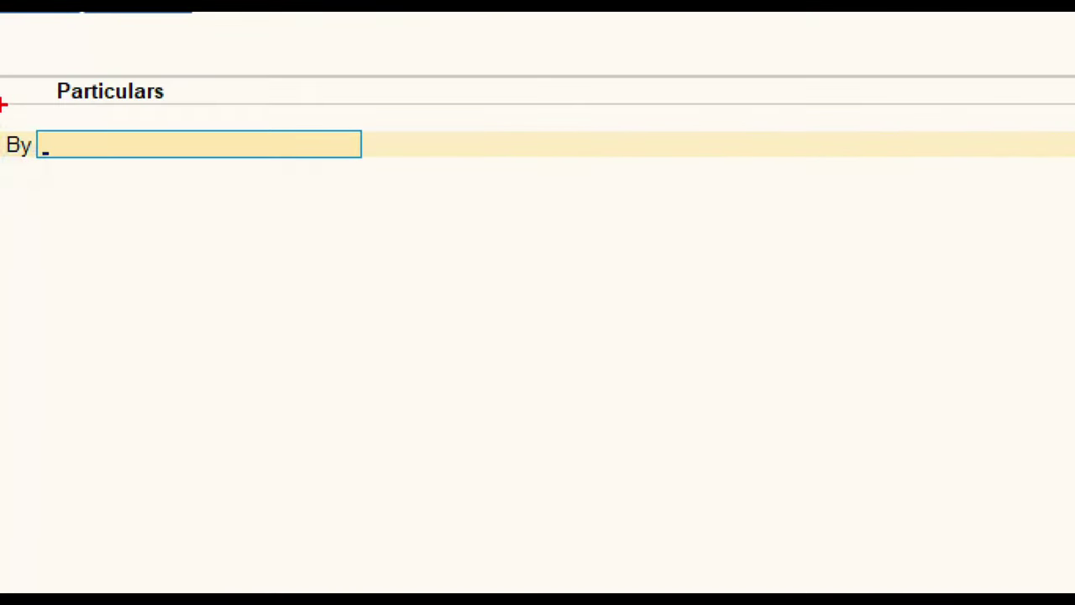
drag(3, 106, 67, 177)
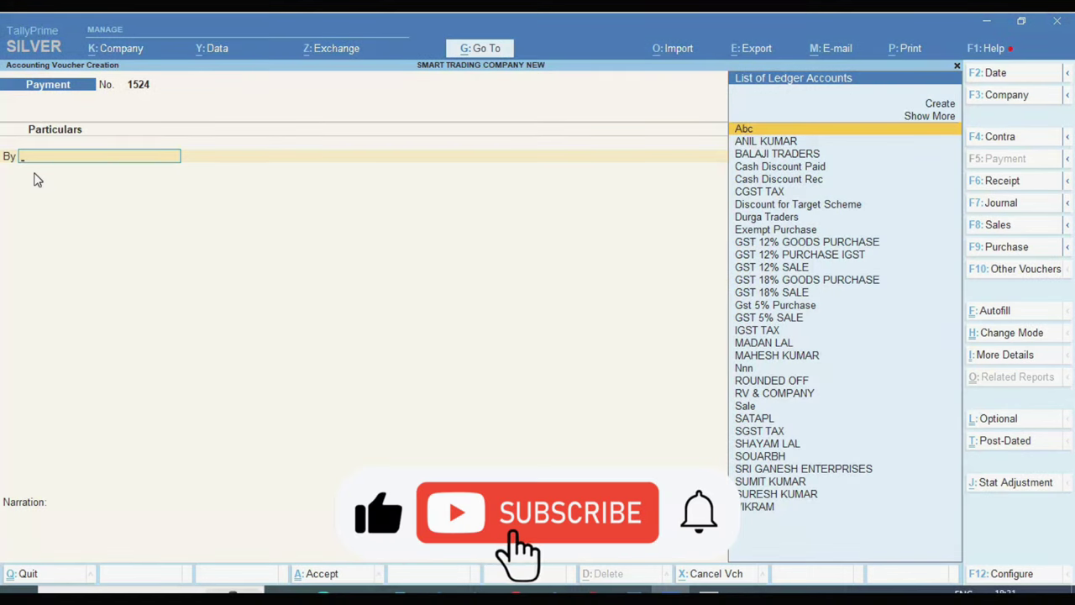
key(F12)
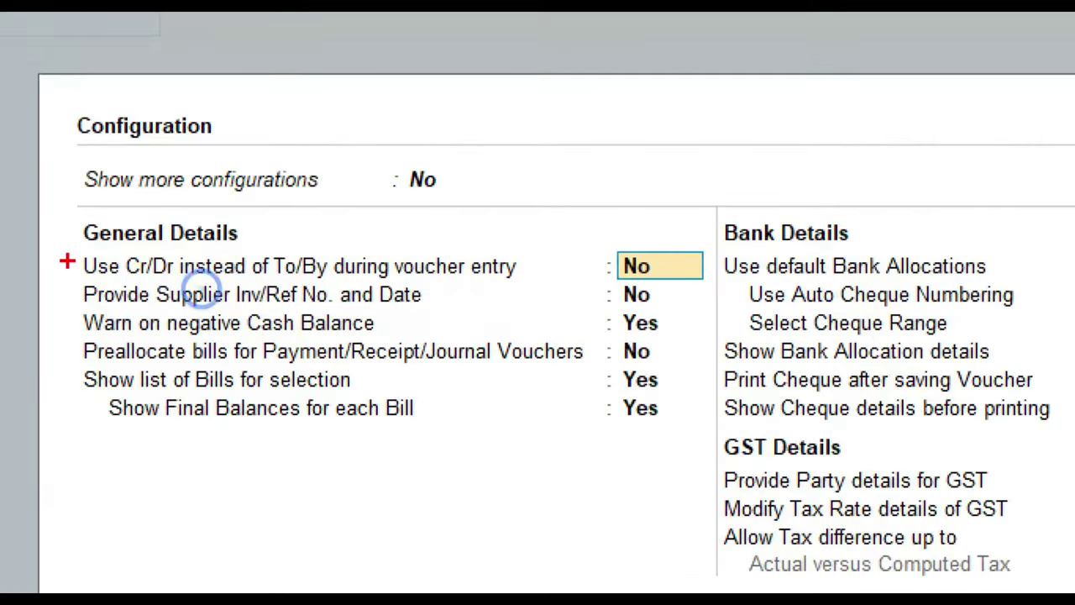
mouse_move(72, 230)
mouse_down()
mouse_move(90, 257)
mouse_move(300, 306)
mouse_move(426, 291)
mouse_move(698, 286)
mouse_up()
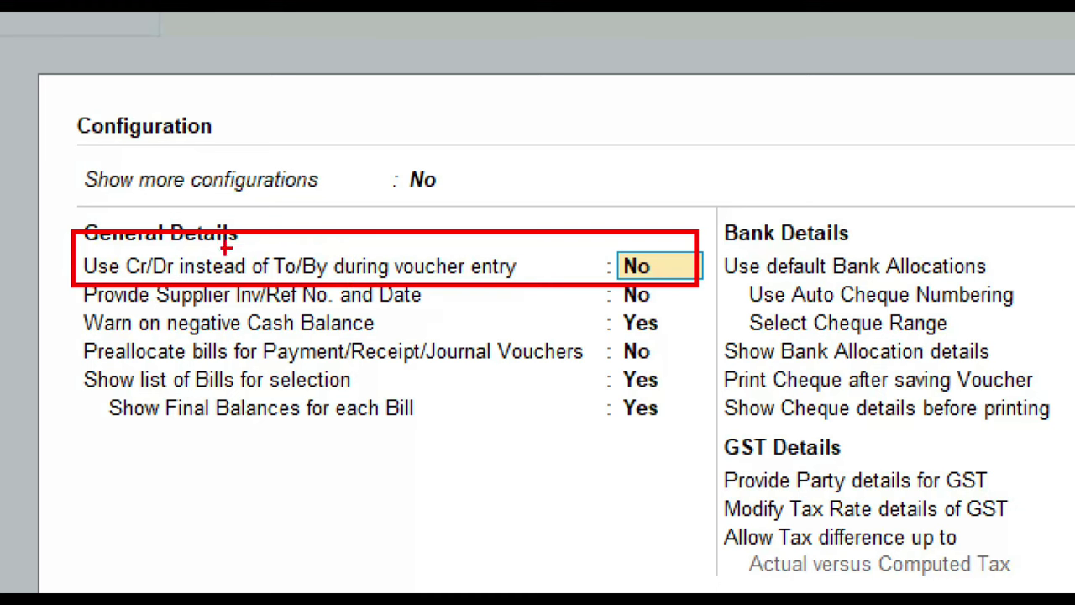
key(Escape)
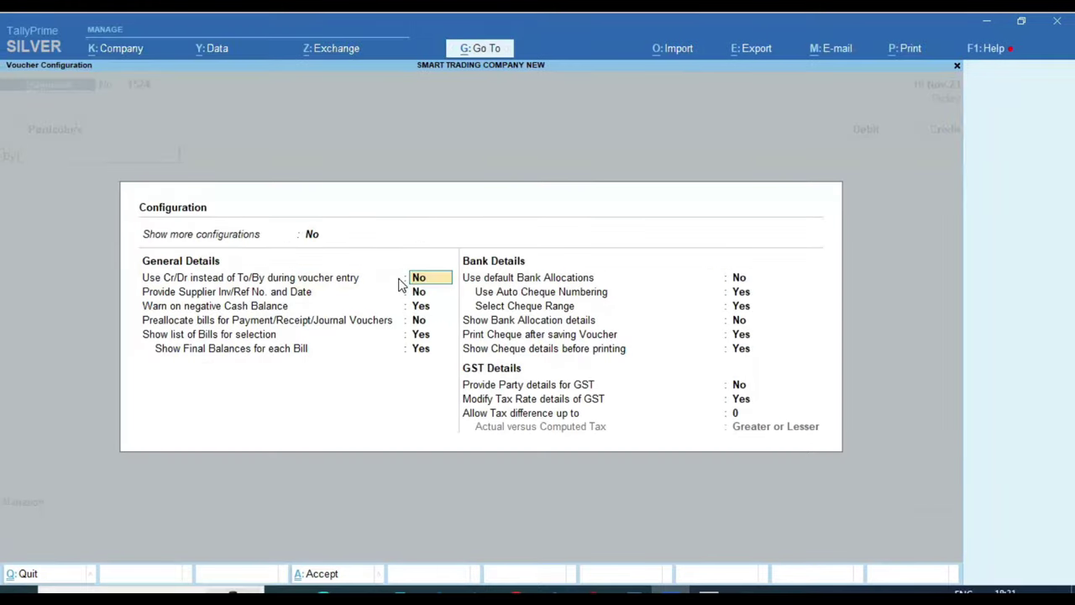
key(y)
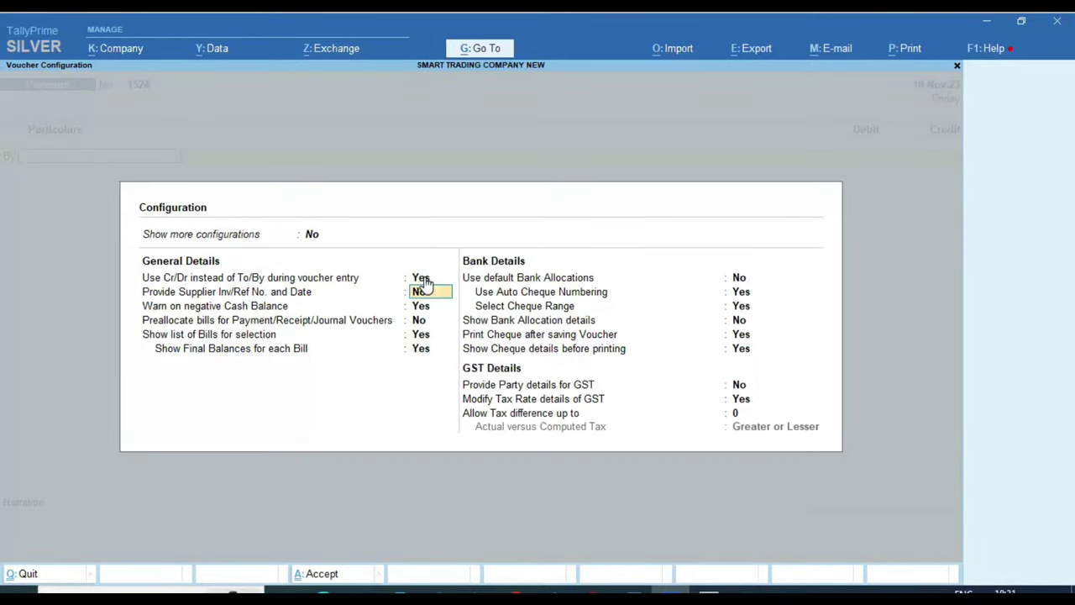
key(ctrl+a)
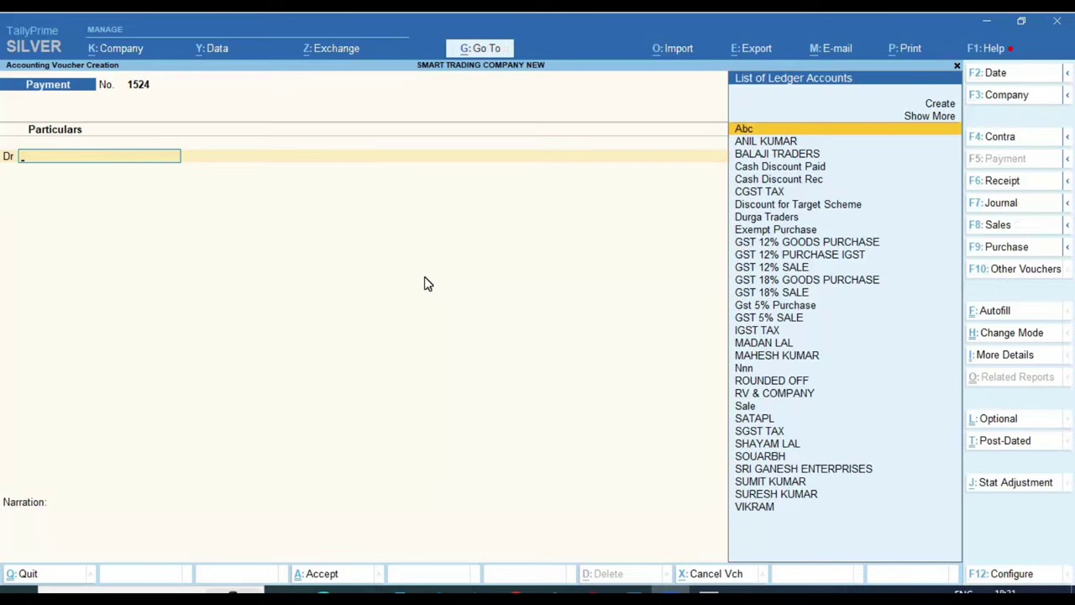
Review the receipt in Word, return to TallyPrime and choose SRI GANESH ENTERPRISES as the debit ledger.
key(ctrl+1)
mouse_move(672, 593)
click(694, 557)
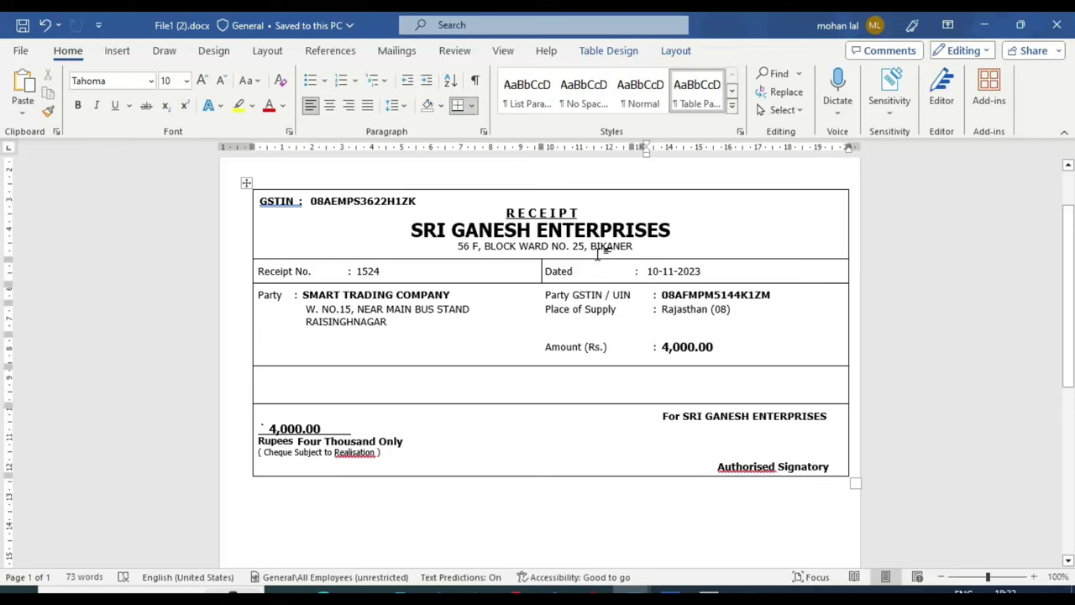
key(alt+Tab)
text(Sri)
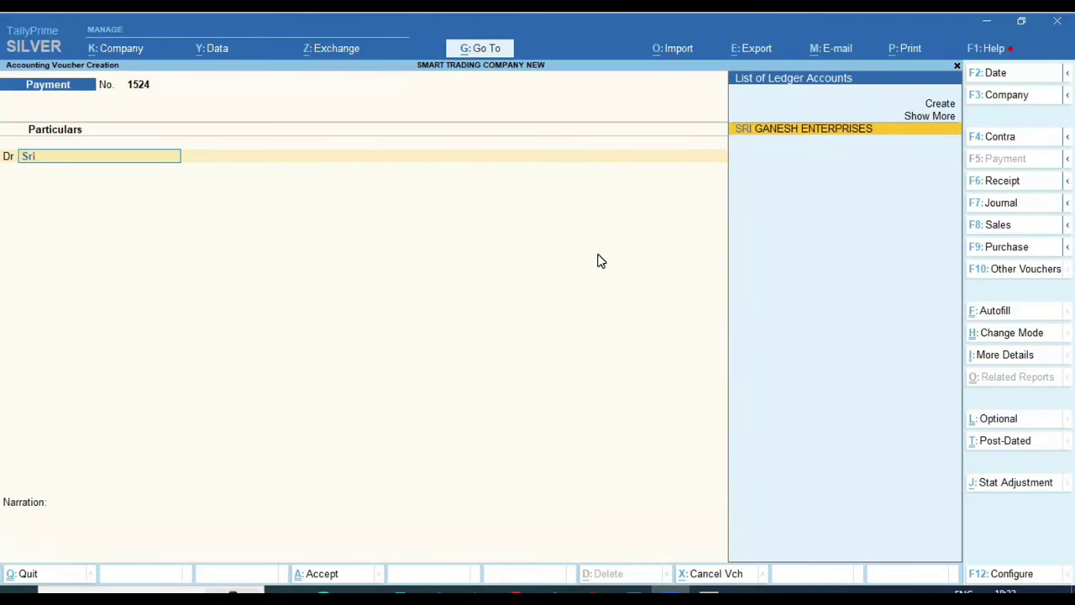
key(Return)
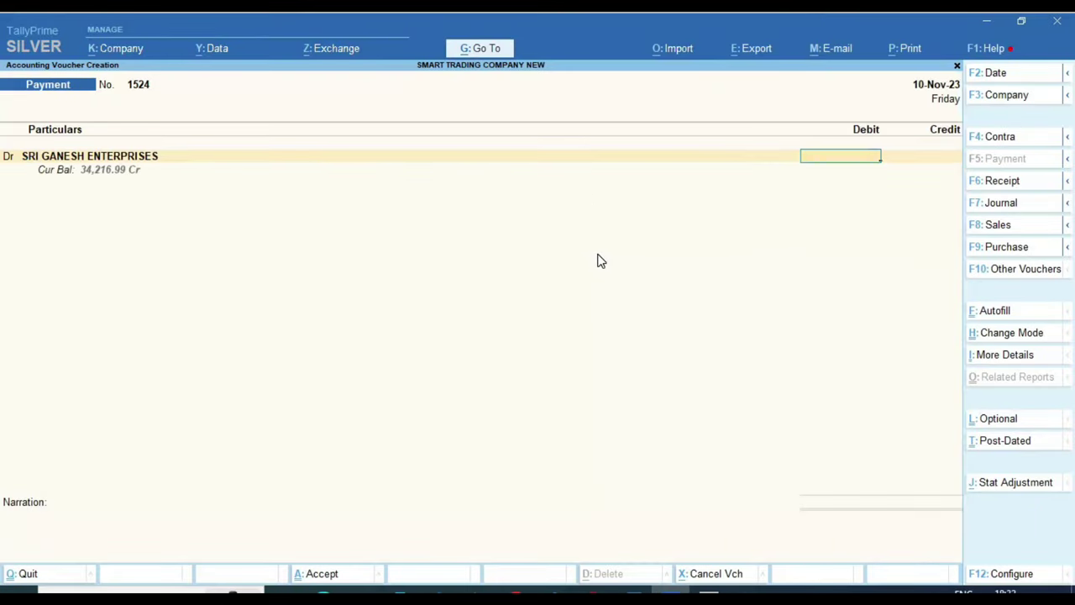
Check the amount on the Word receipt and enter 4000 as the debit for SRI GANESH ENTERPRISES in TallyPrime.
key(alt+Tab)
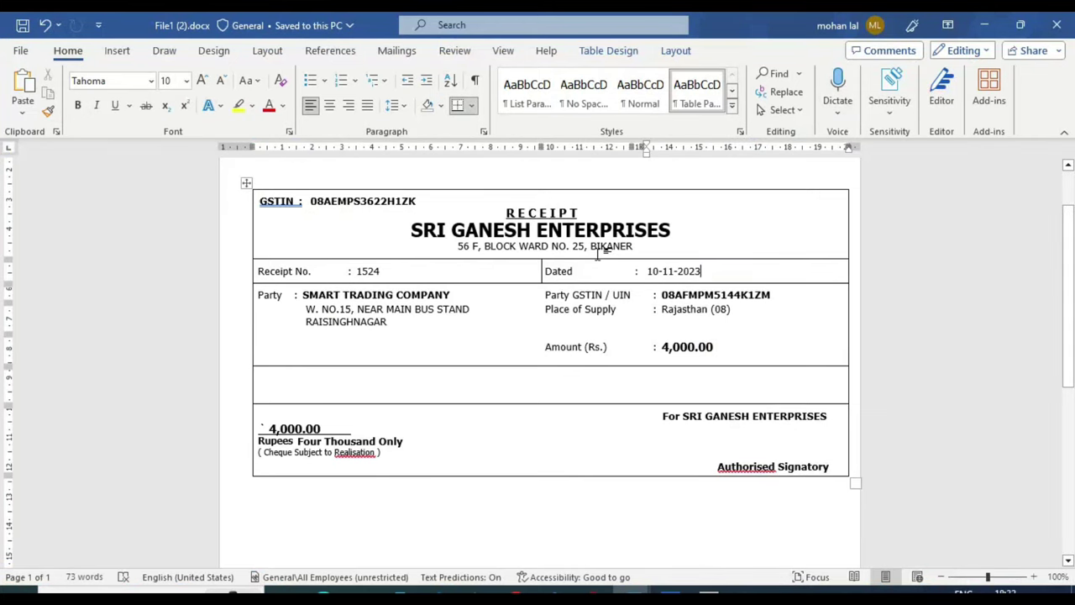
key(alt+Tab)
text(4000)
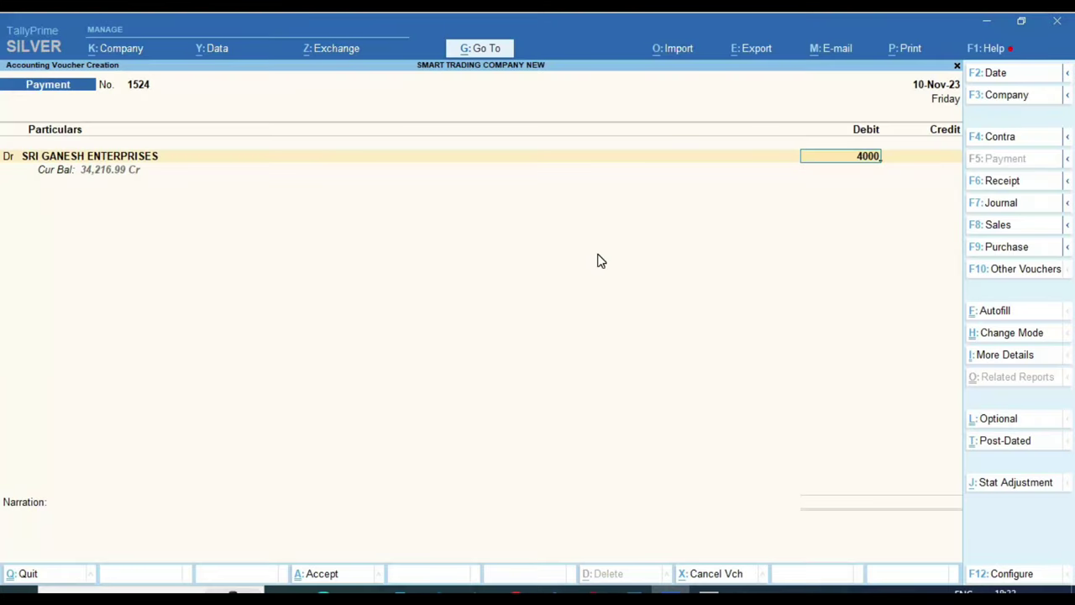
key(Return)
key(Return)
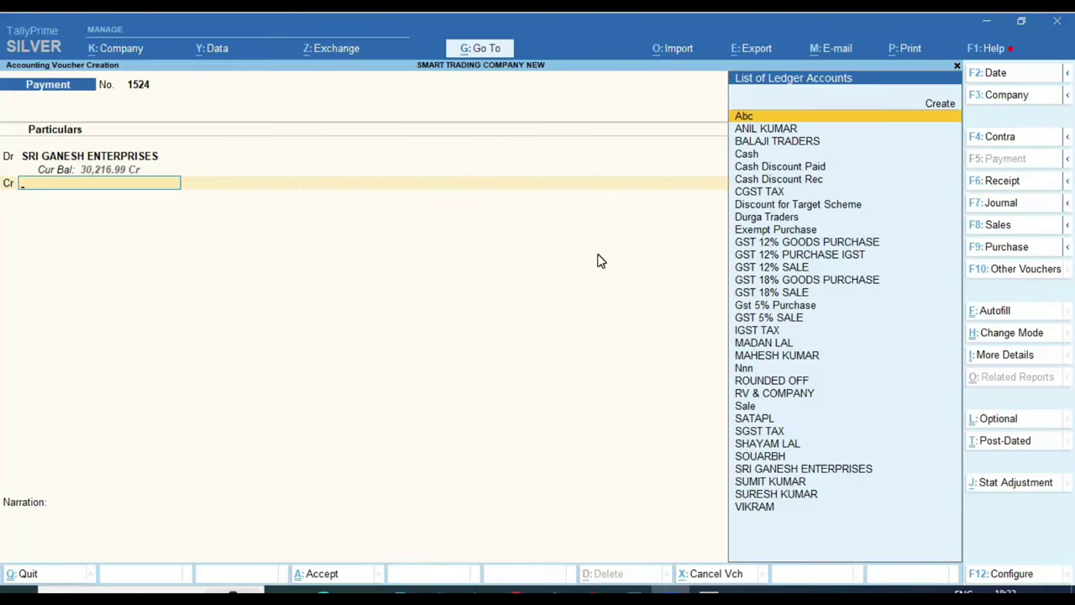
Credit the Cash ledger with 4,000.00 and save the payment voucher.
text(Cas)
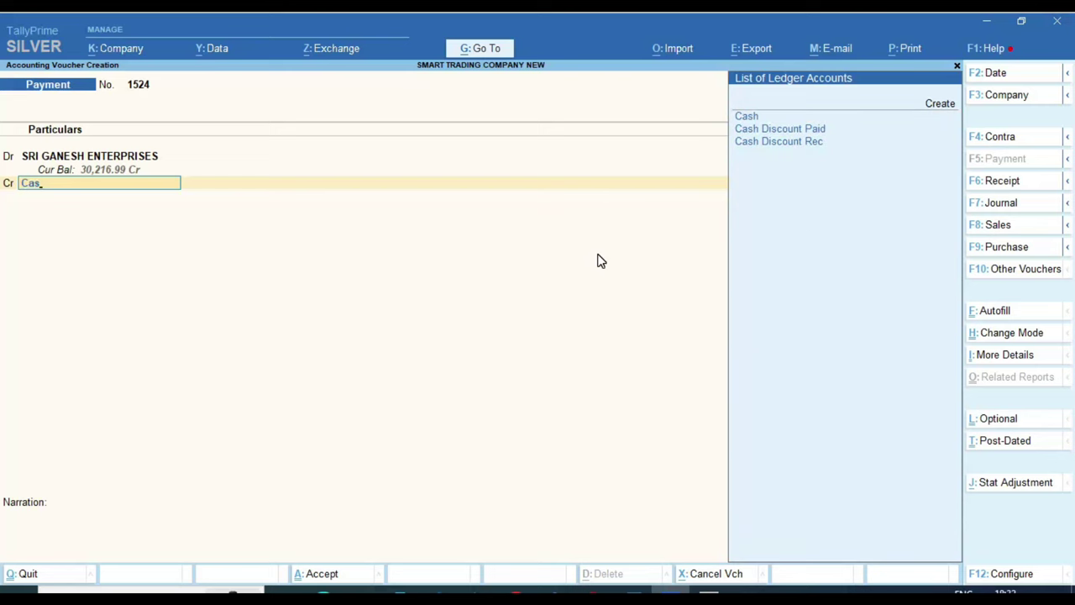
key(alt+Tab)
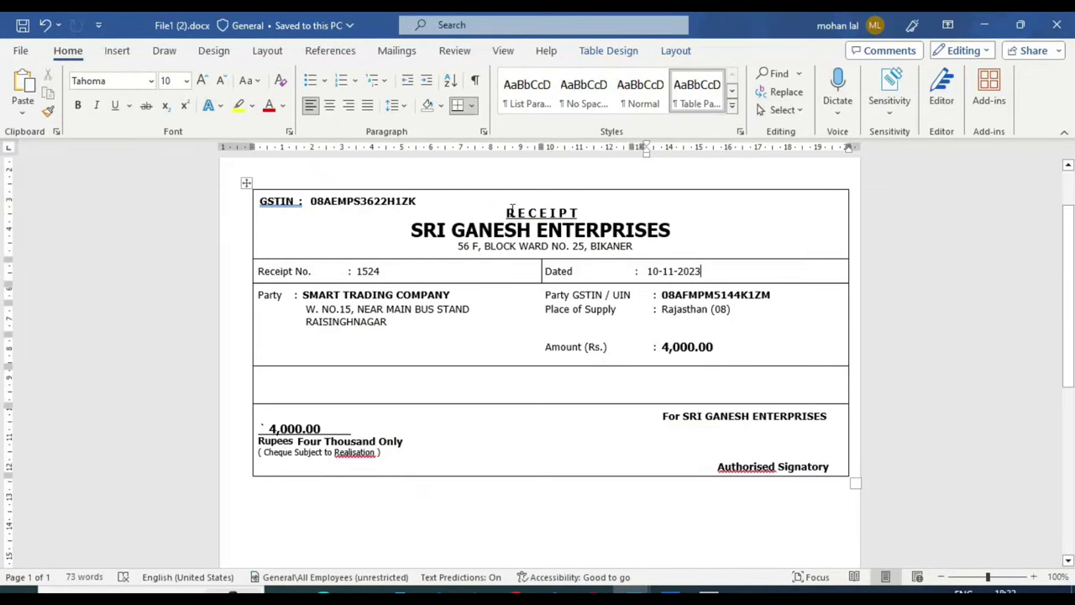
key(alt+Tab)
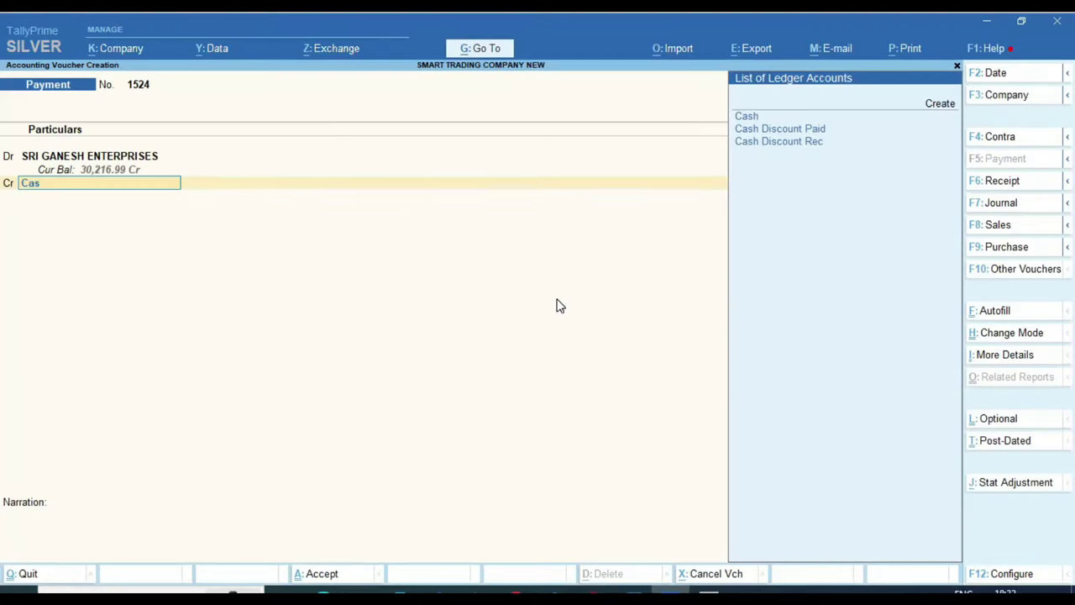
key(Return)
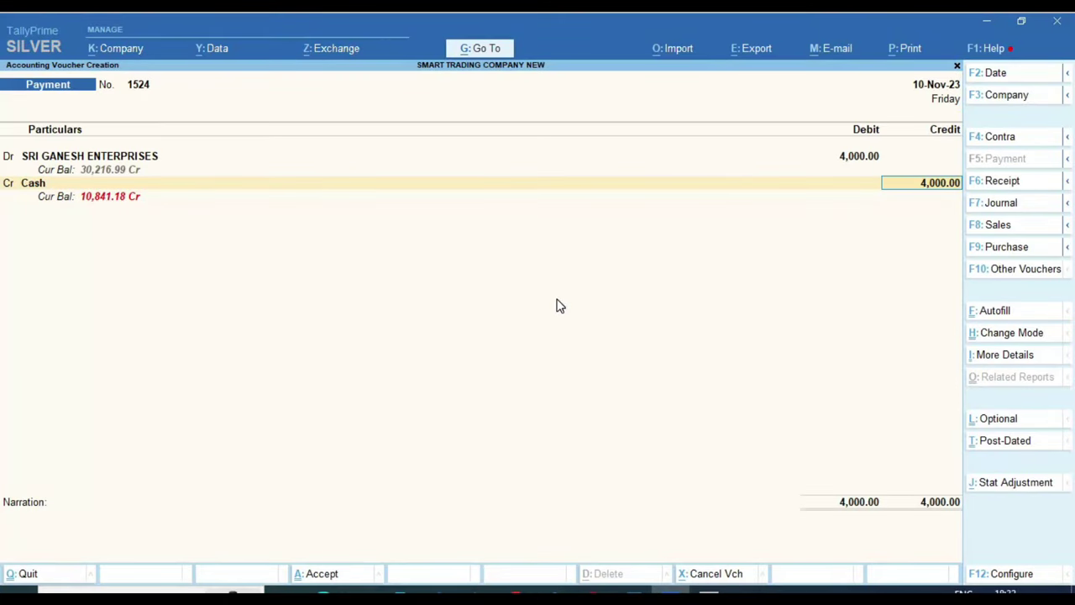
key(Return)
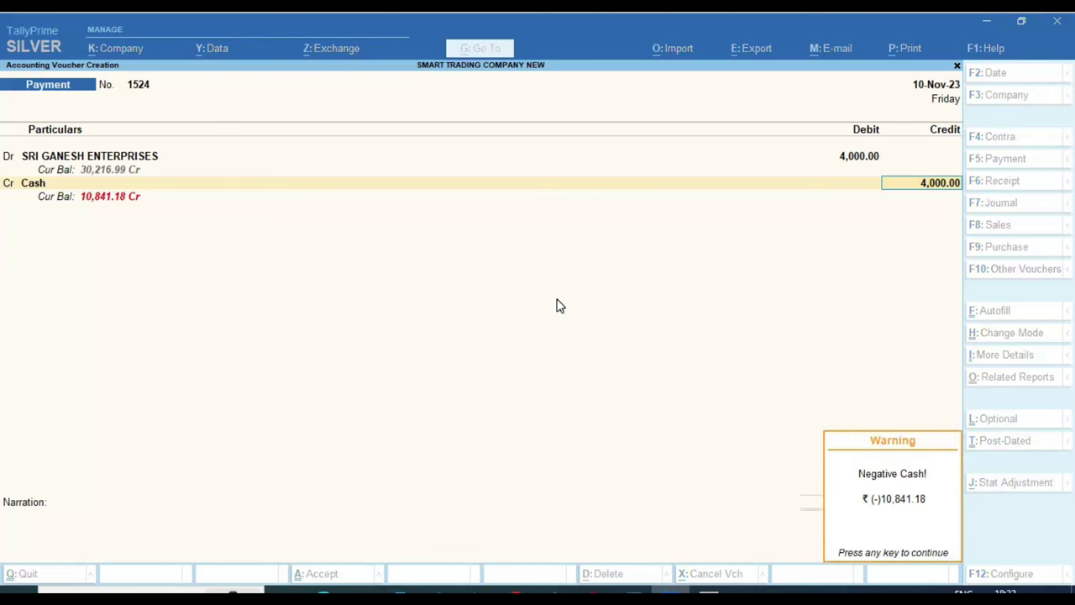
key(Return)
key(Return)
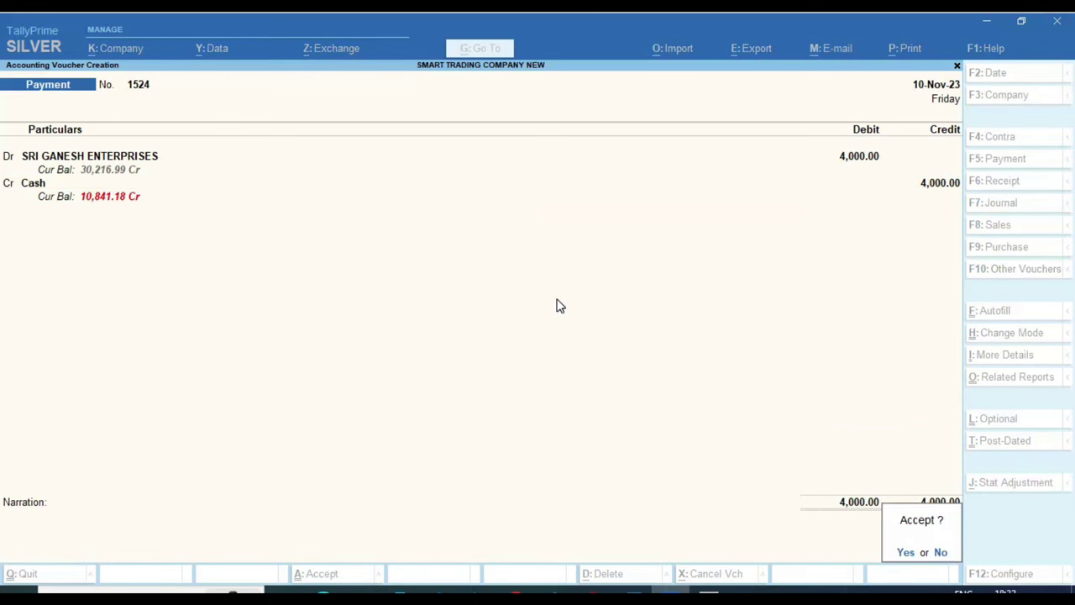
key(Return)
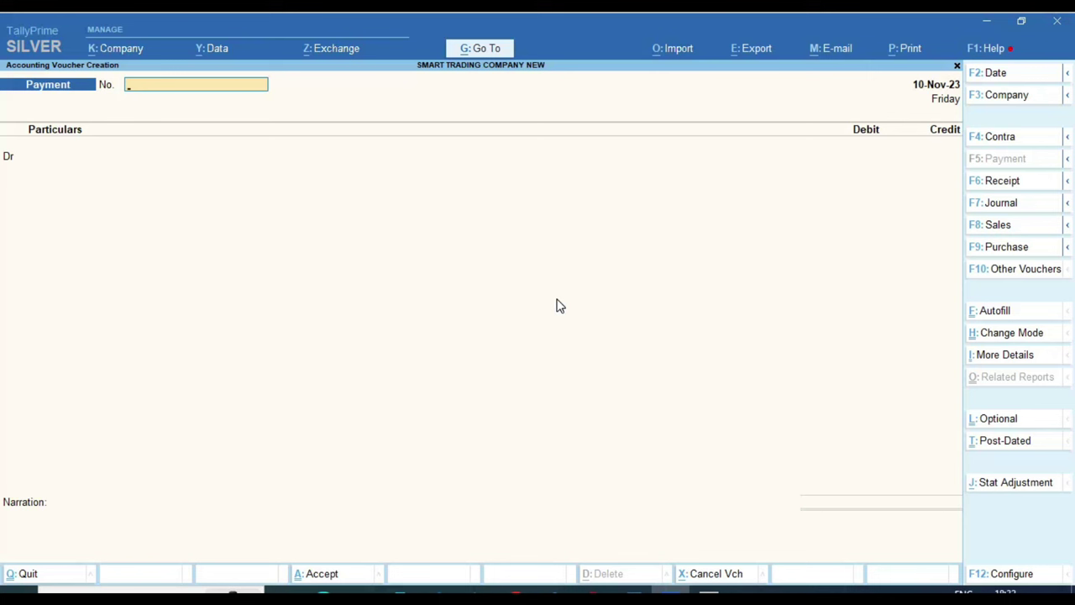
Number the new payment voucher 47558 and debit SRI GANESH ENTERPRISES with 4000.
text(47558)
key(Return)
text(Sri)
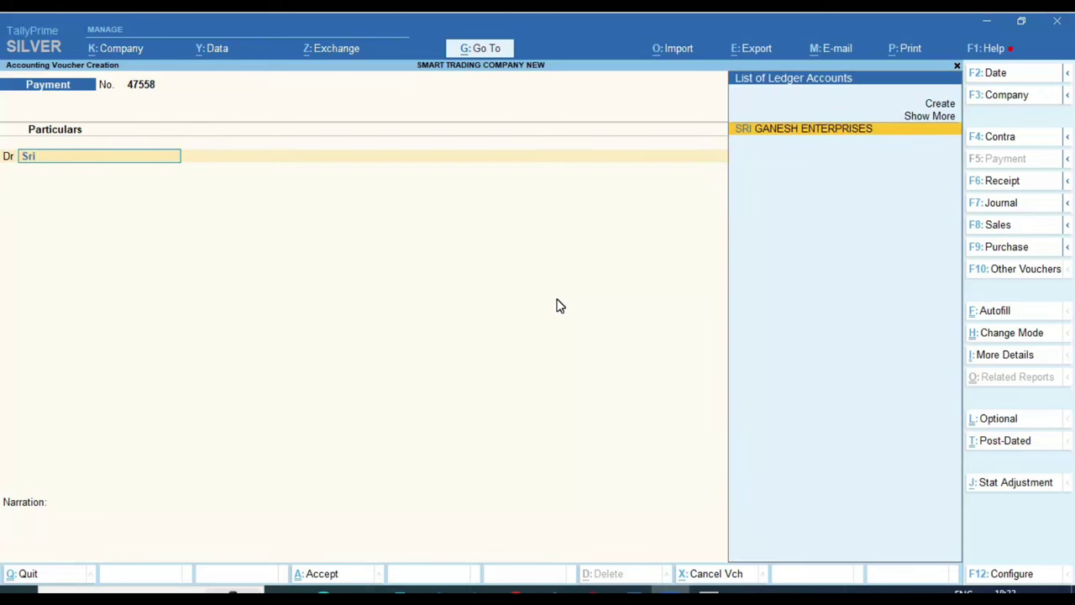
key(Return)
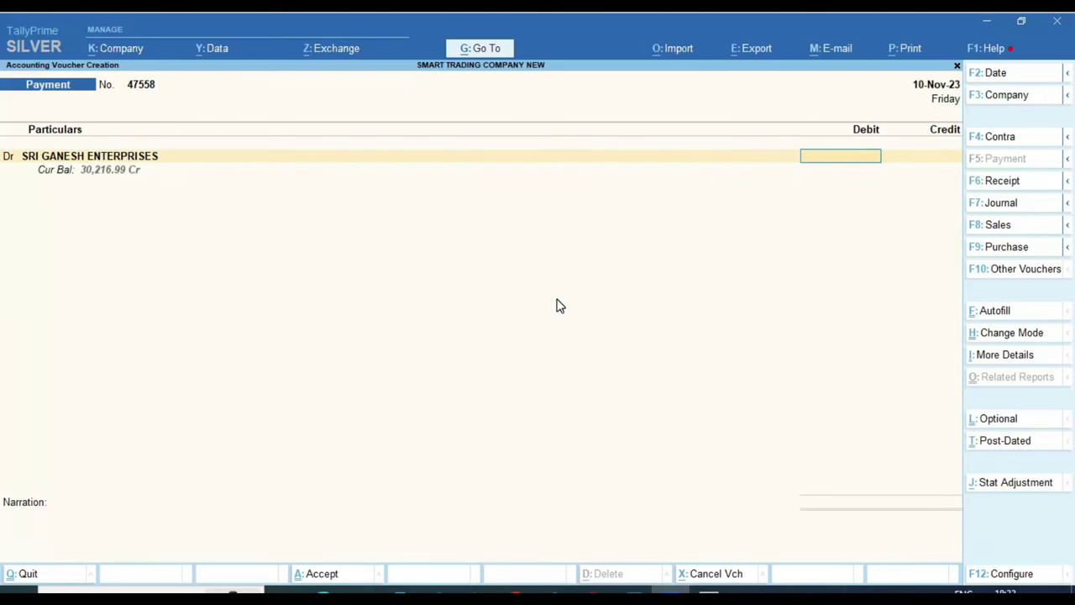
text(4000)
key(Return)
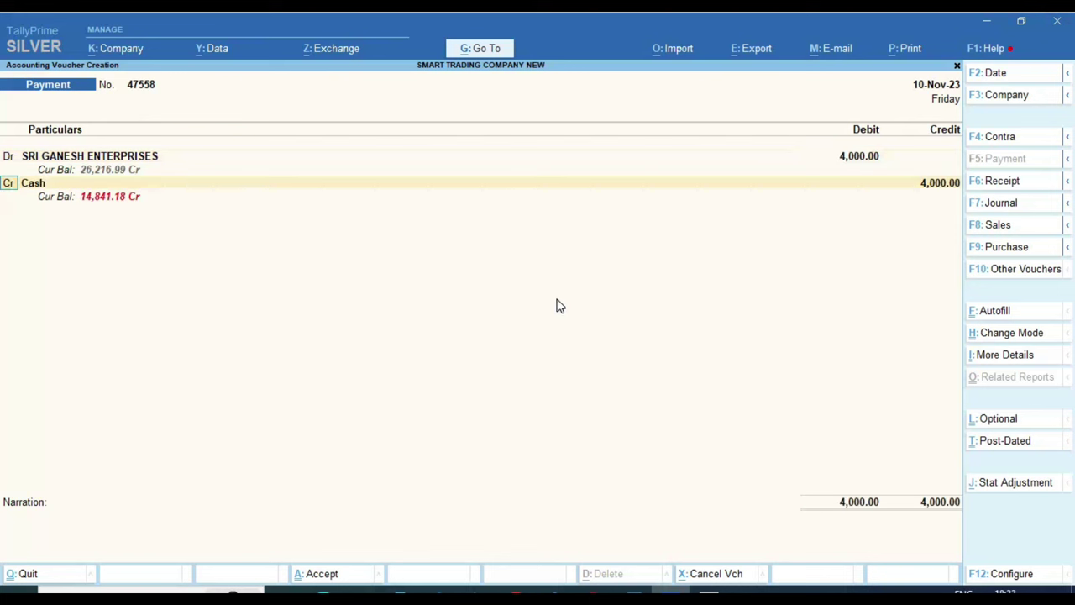
Create an SBI BANK ledger under Bank Accounts and use it as the voucher's credit ledger in place of Cash.
key(Return)
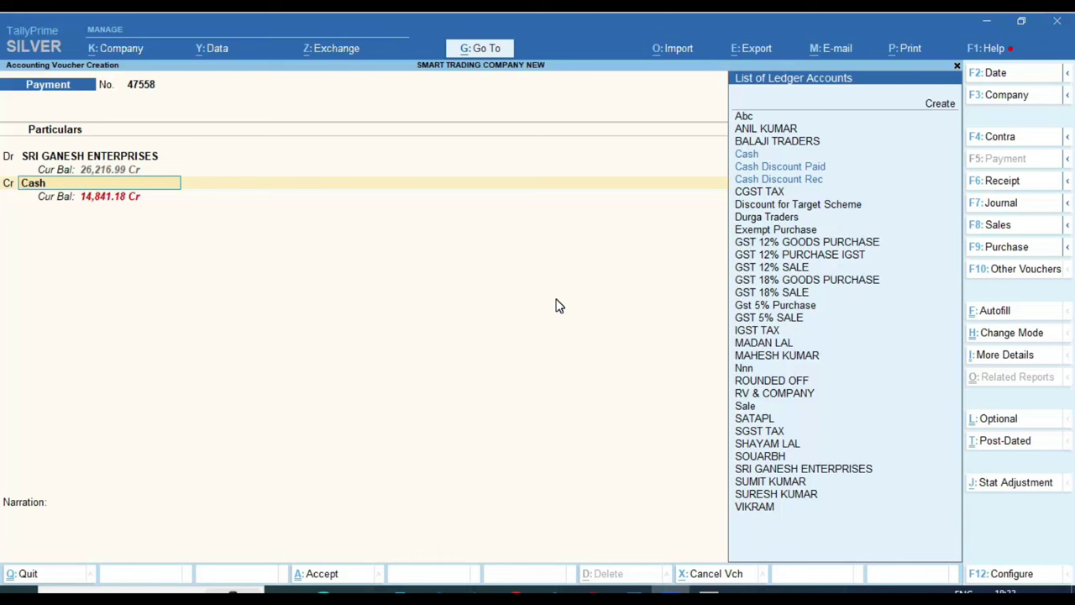
text(Ss)
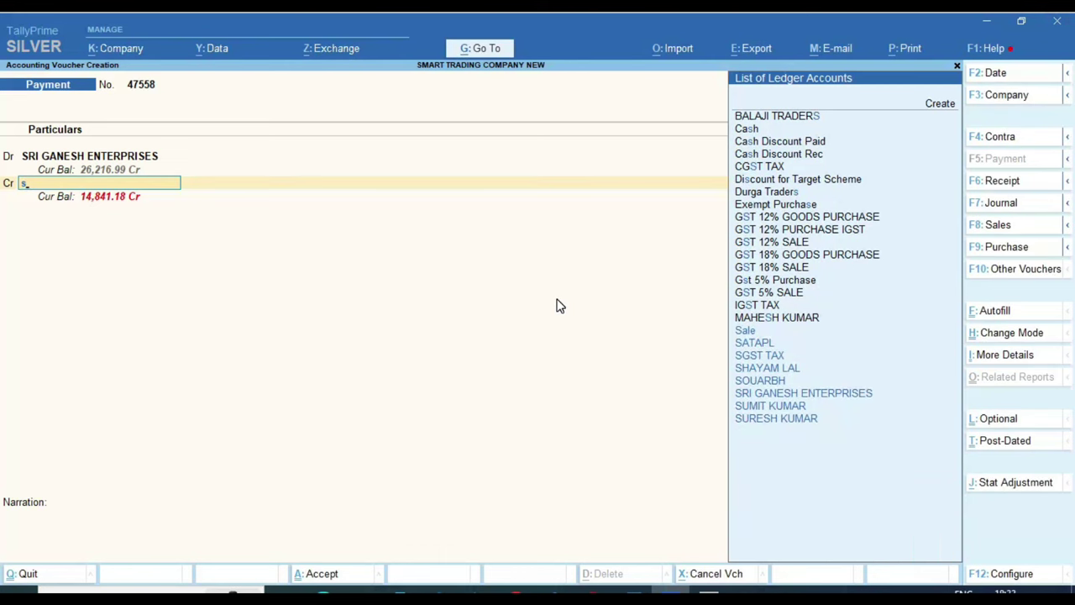
key(BackSpace)
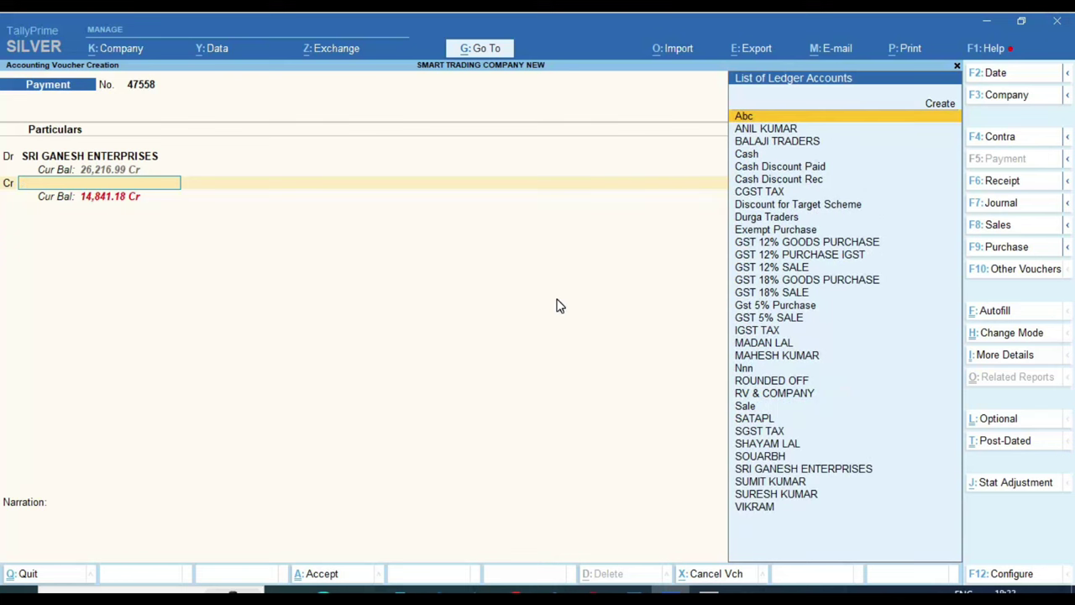
key(alt+c)
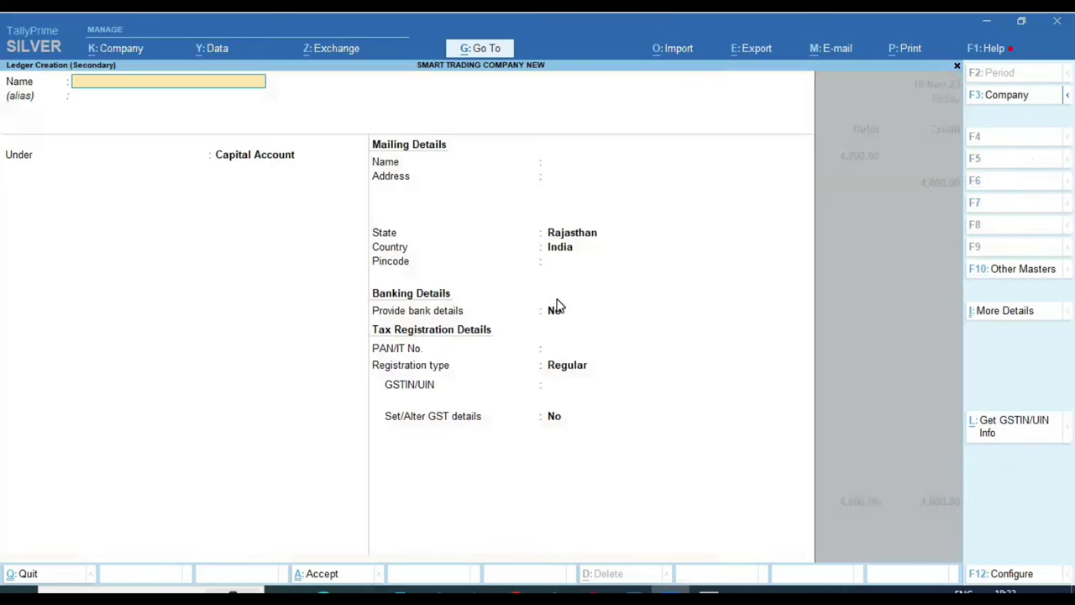
text(BI BANK)
key(Return)
text(bank)
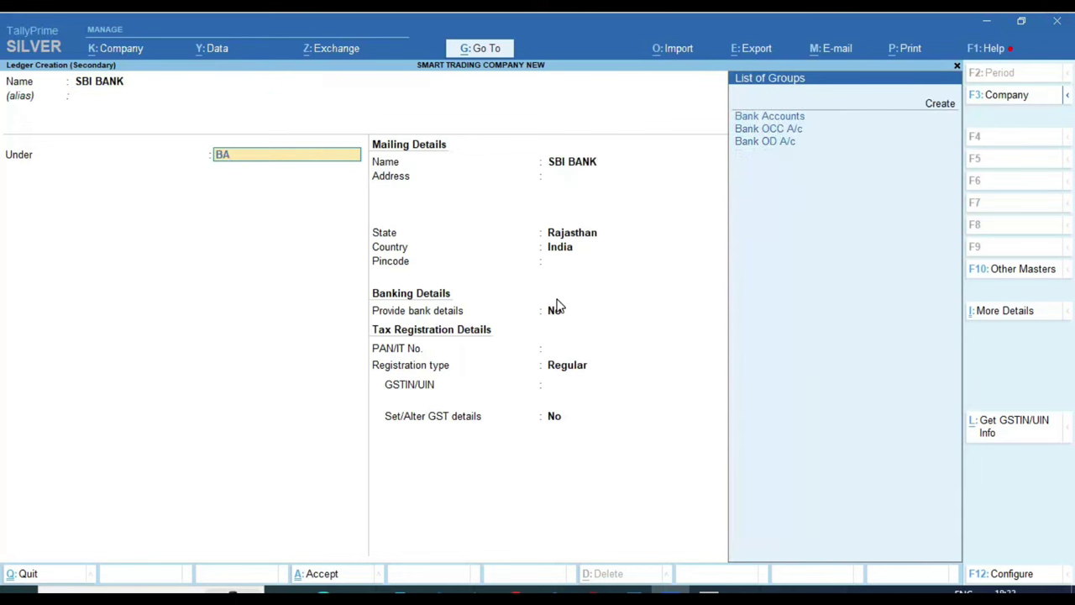
key(Return)
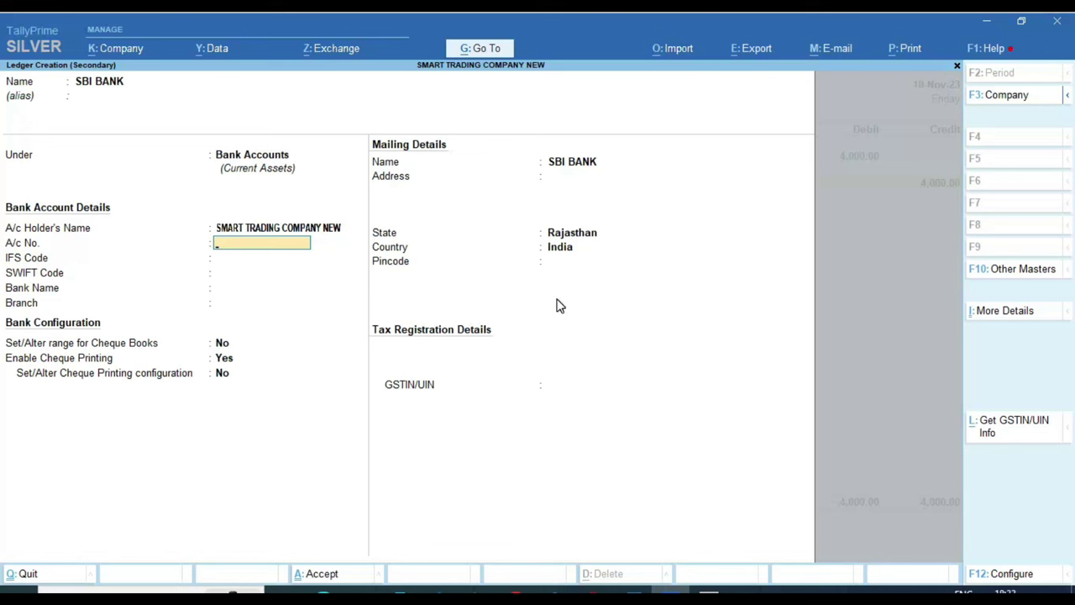
key(ctrl)
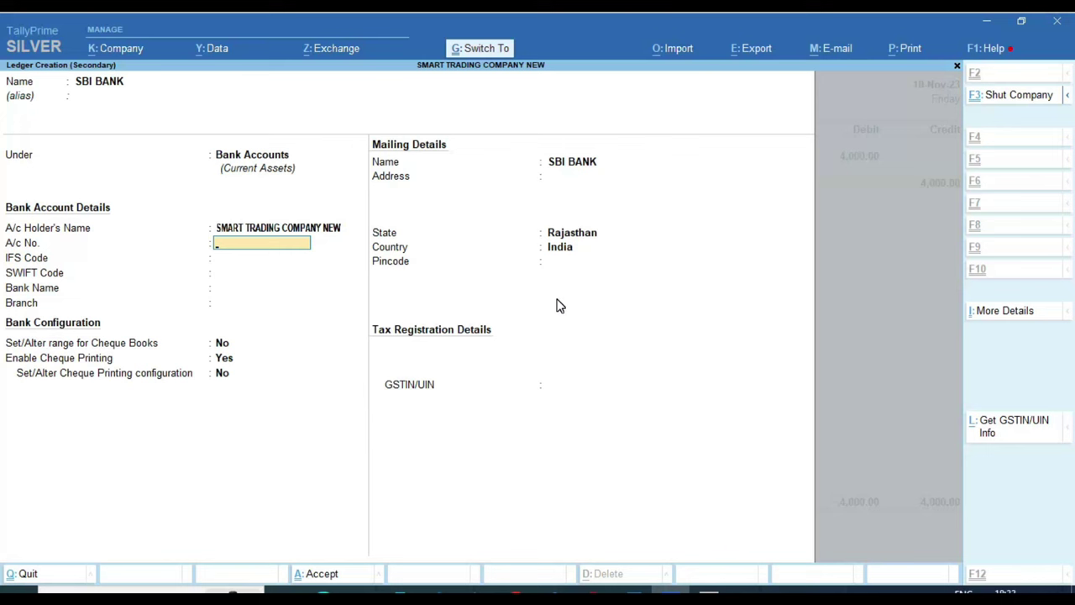
key(ctrl+a)
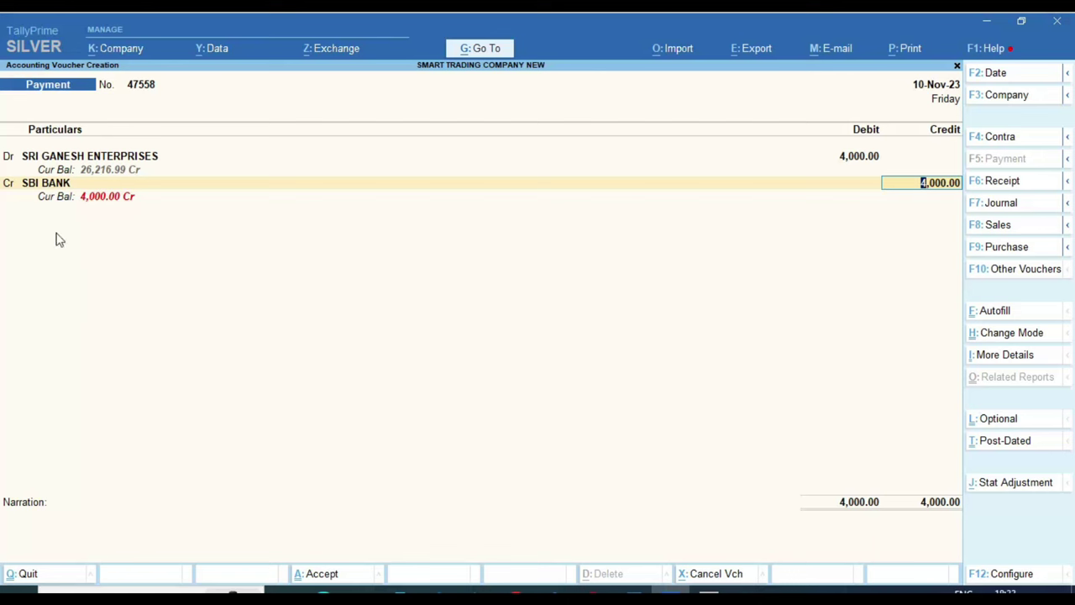
key(ctrl)
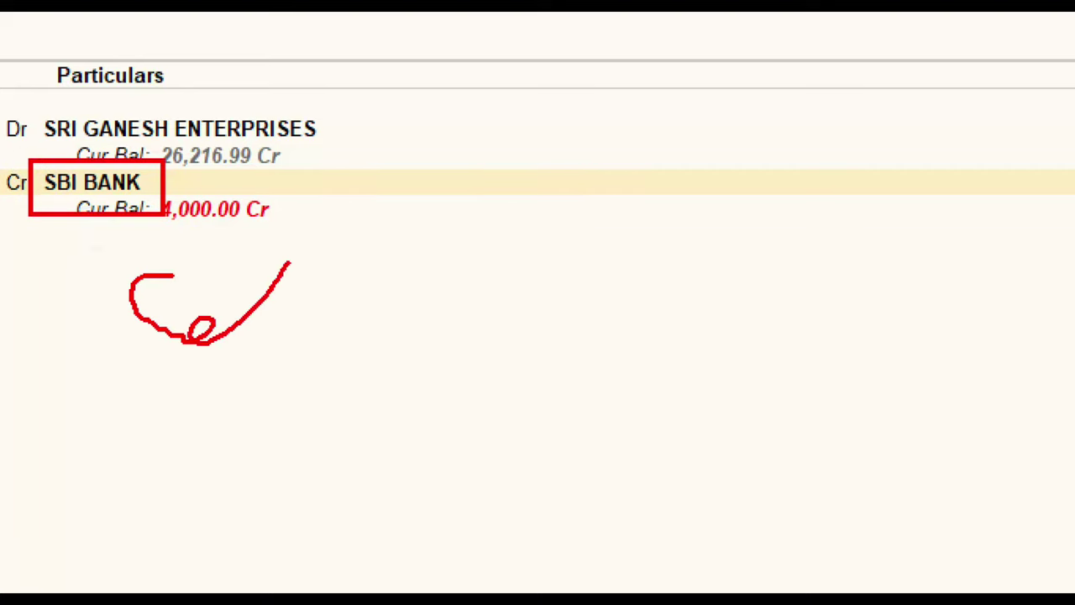
drag(364, 311, 399, 295)
mouse_move(204, 404)
mouse_down()
mouse_move(148, 473)
mouse_move(166, 495)
mouse_move(328, 433)
mouse_move(519, 385)
mouse_up()
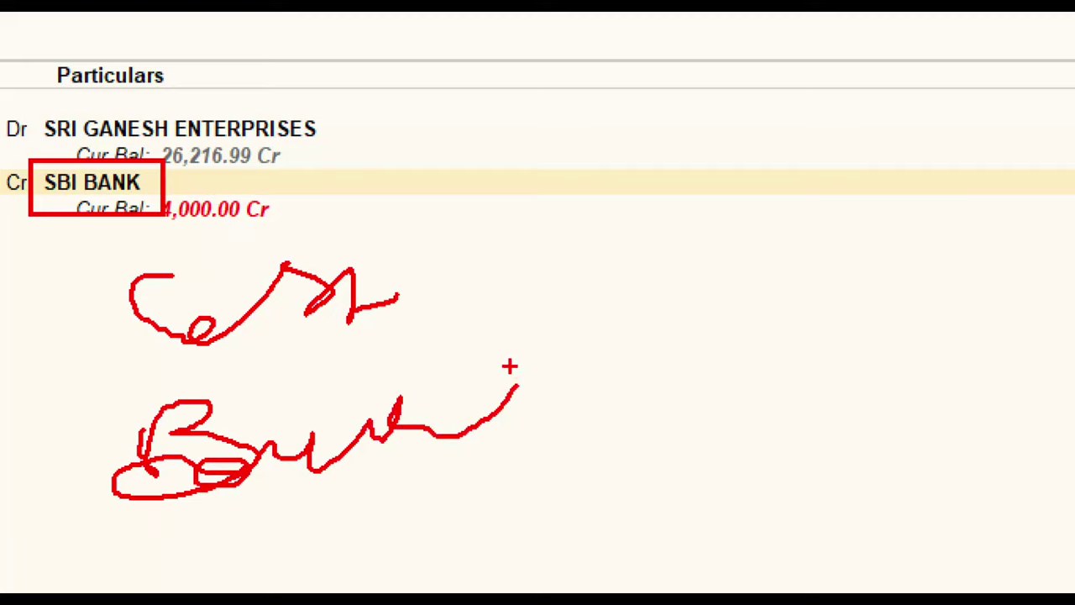
key(Escape)
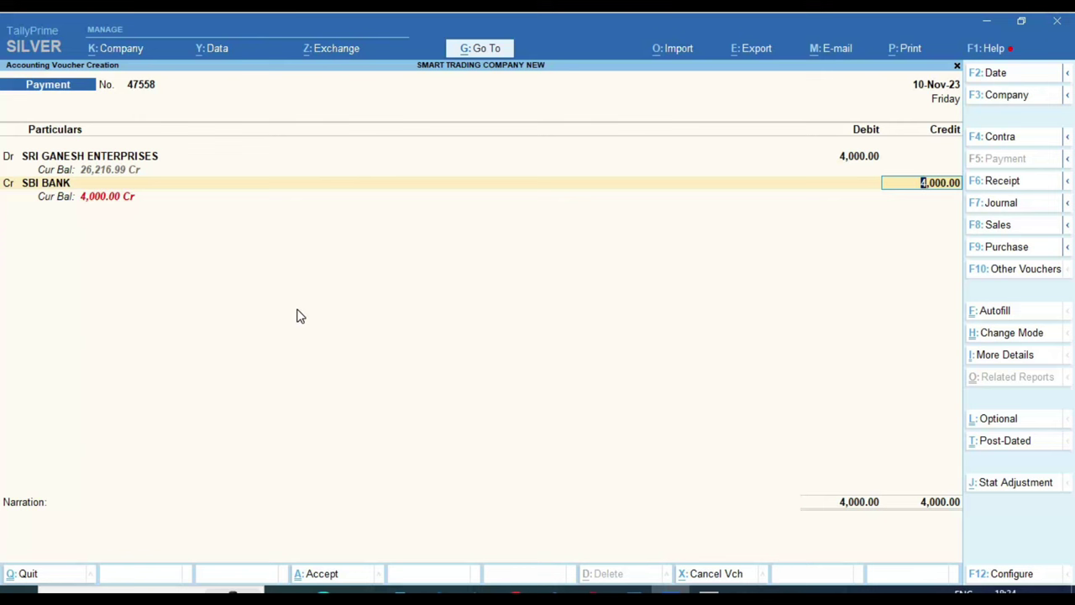
Accept the 4,000.00 credit to SBI BANK with a cheque allocation dated 10-Nov-23 and save the payment voucher.
key(Return)
key(Return)
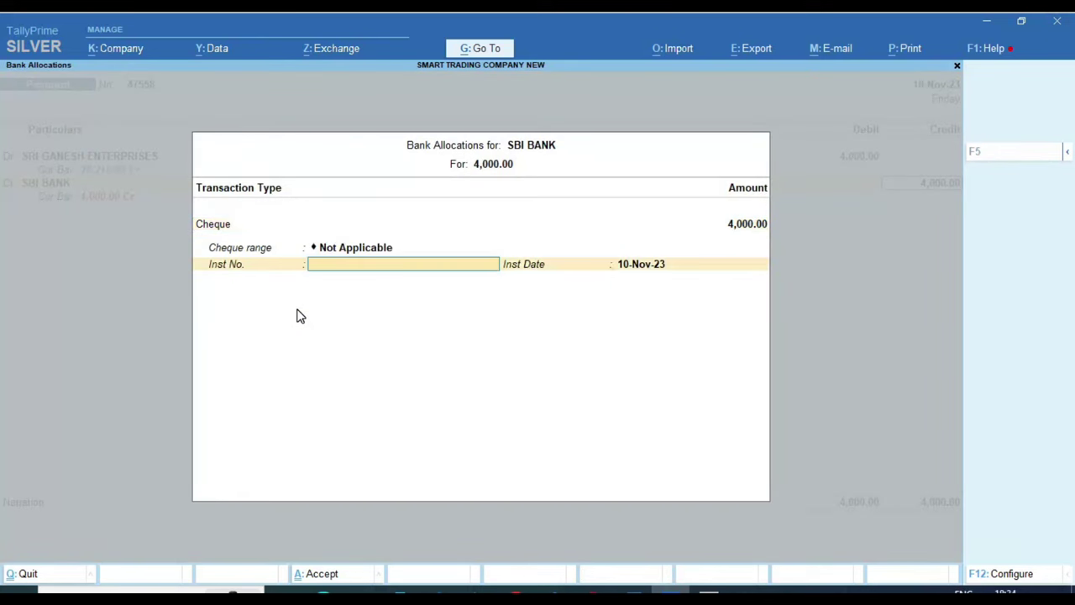
key(Return)
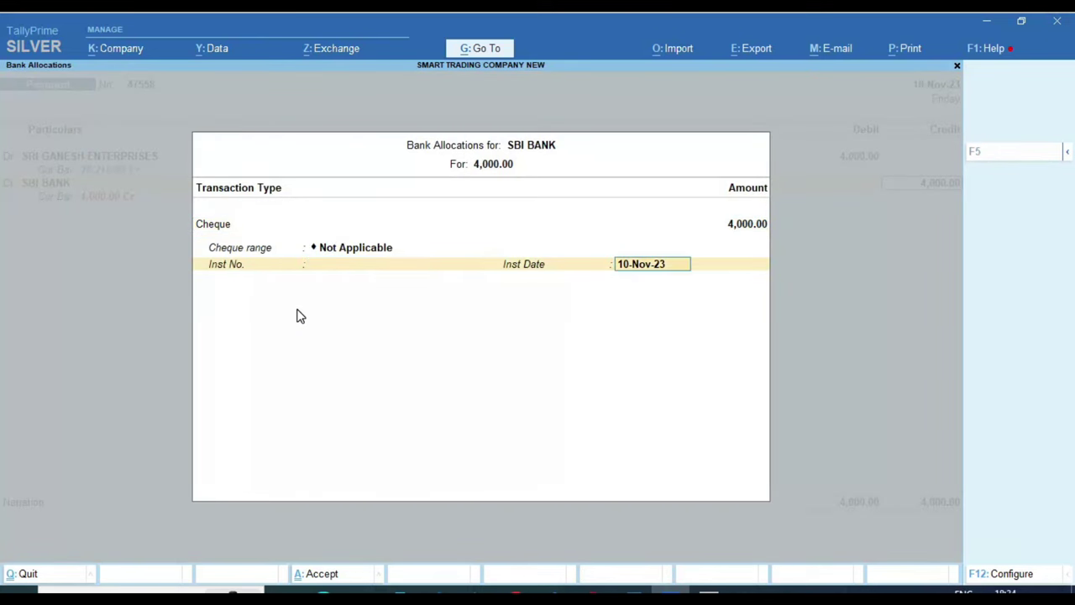
key(Return)
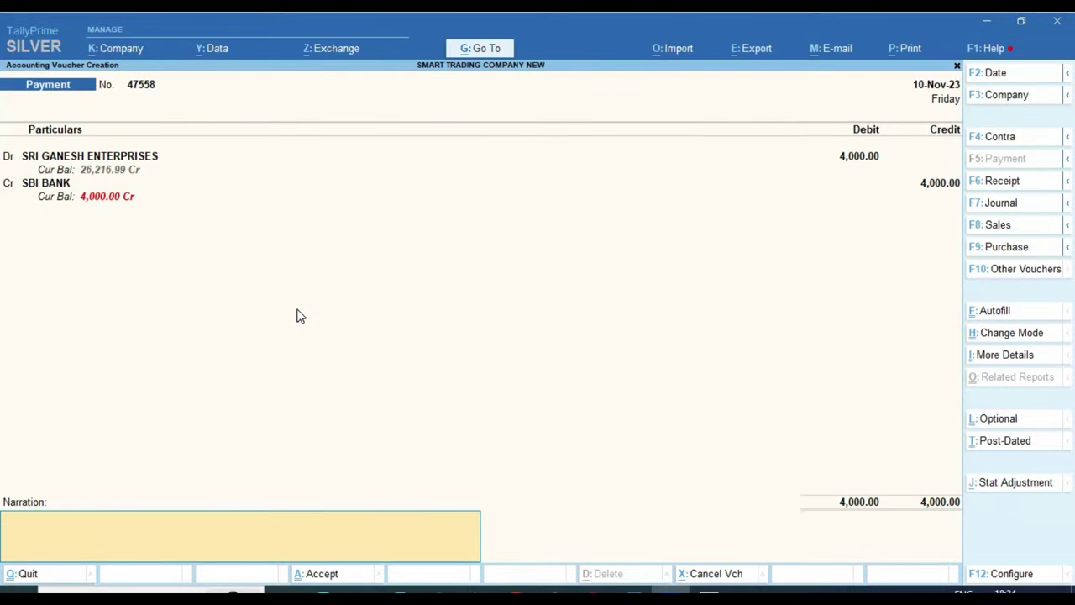
key(Return)
key(Return)
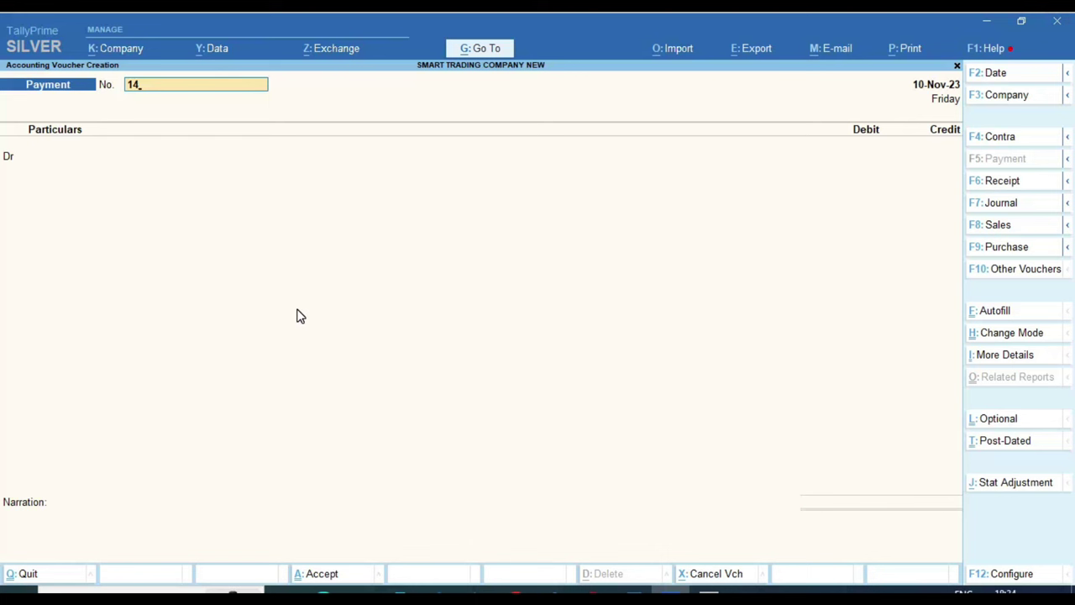
Number the new payment voucher 14 and define a ledger named OFFICE EXP under Indirect Expenses for its debit line.
key(Return)
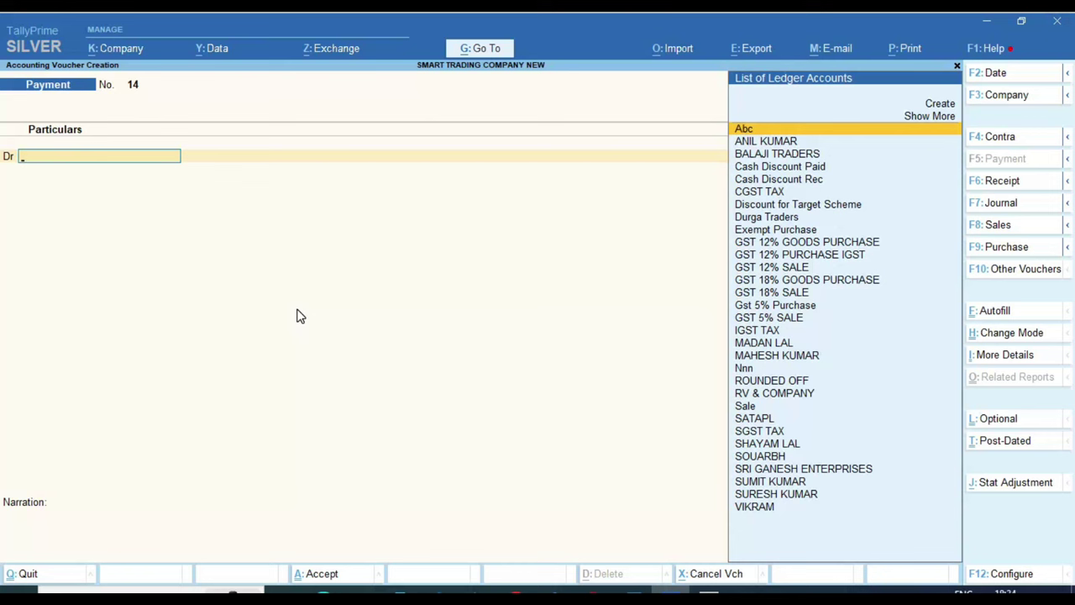
key(alt+c)
text(S)
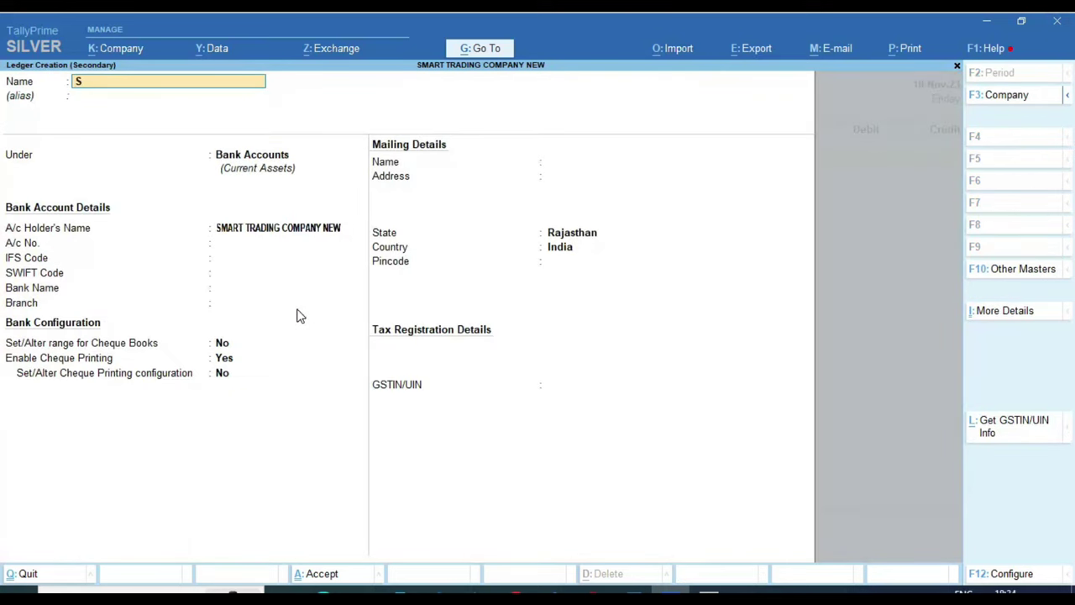
text(OFFICE EXP)
key(Return)
key(Return)
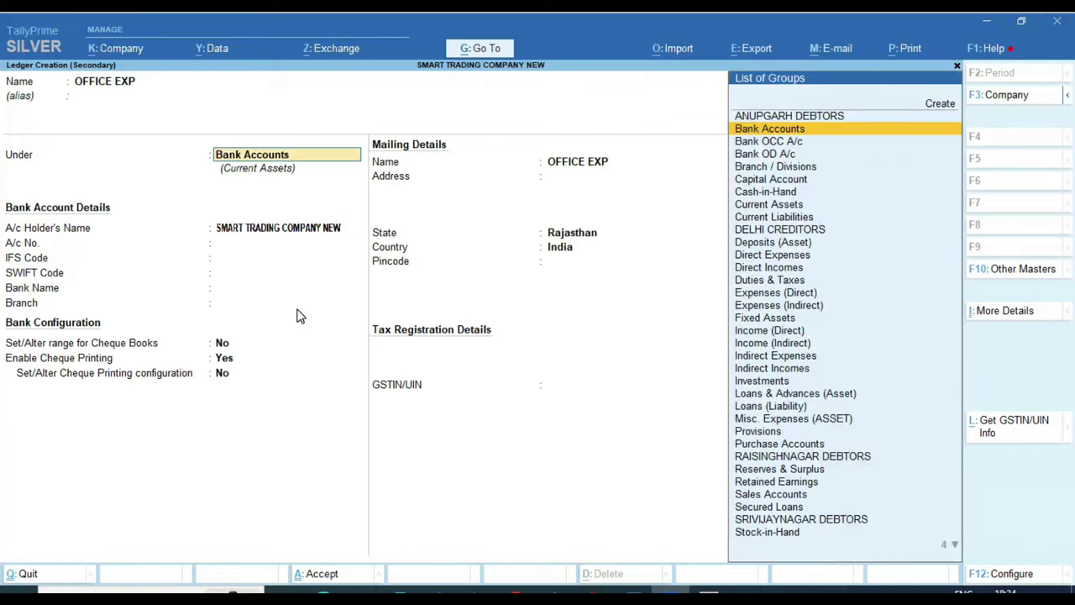
text(IND)
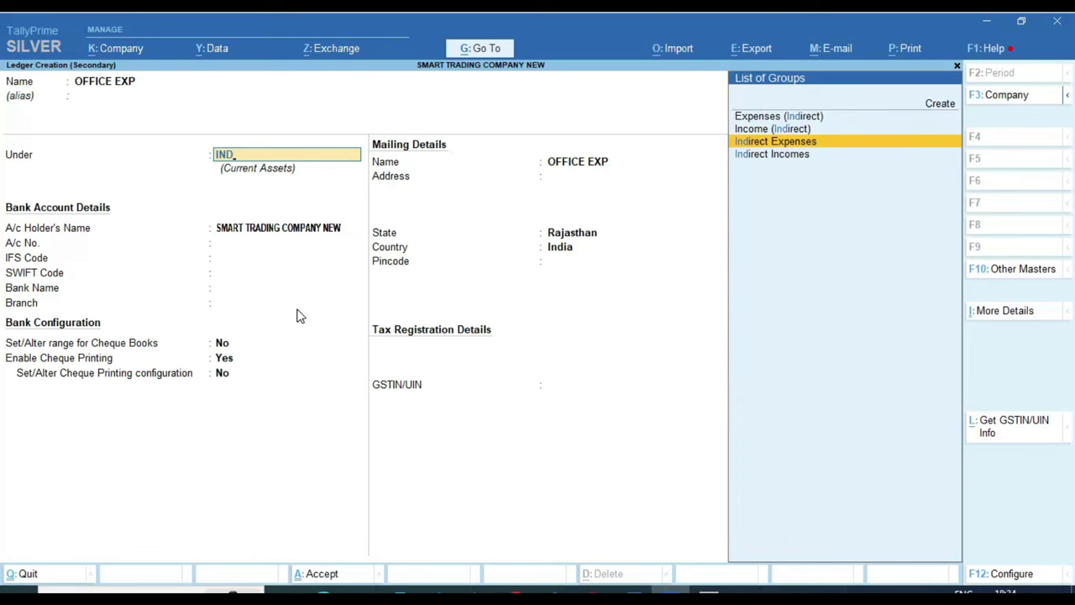
key(Return)
key(Return)
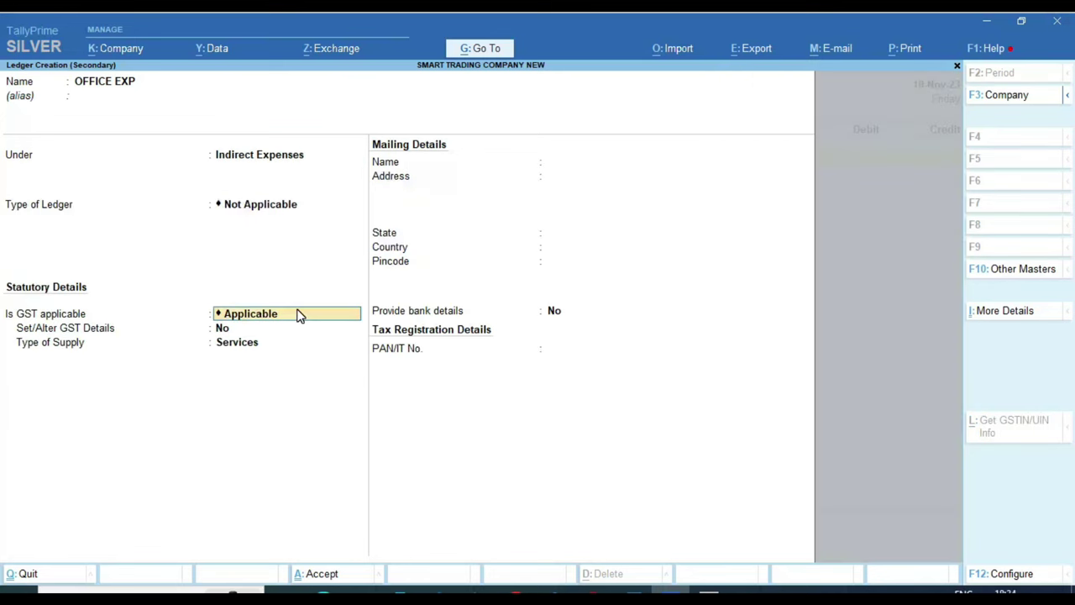
Set GST to Not Applicable for the OFFICE EXP ledger and save it.
key(Down)
key(Return)
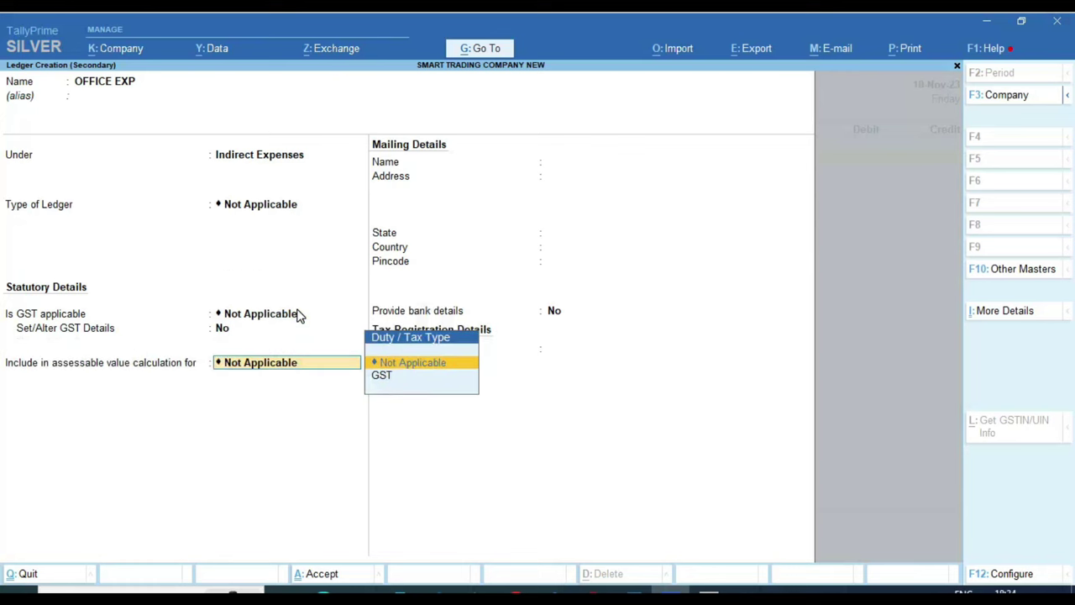
key(Return)
key(Return)
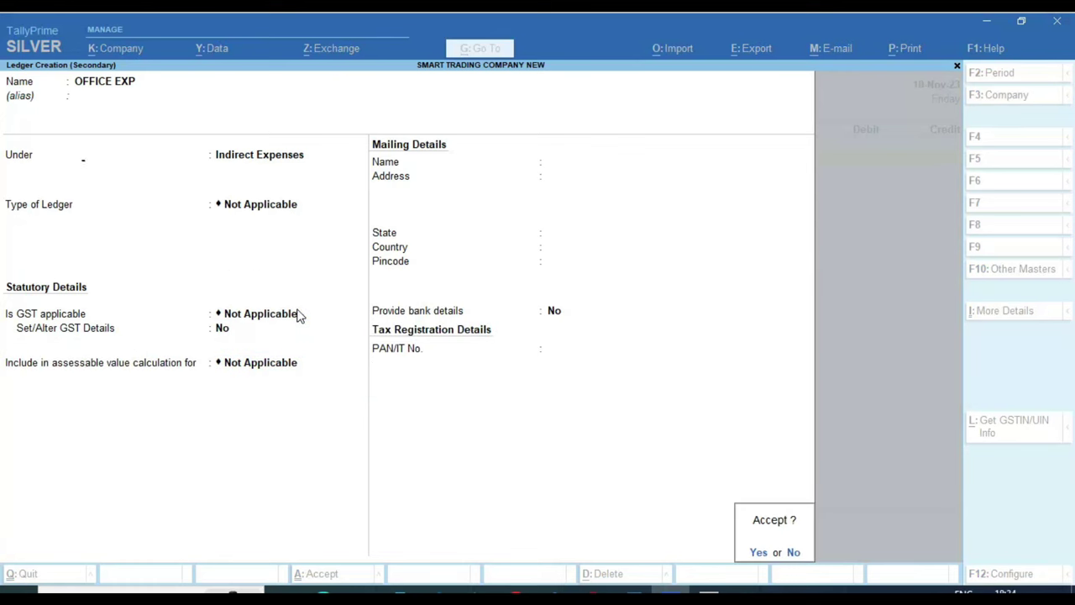
key(Return)
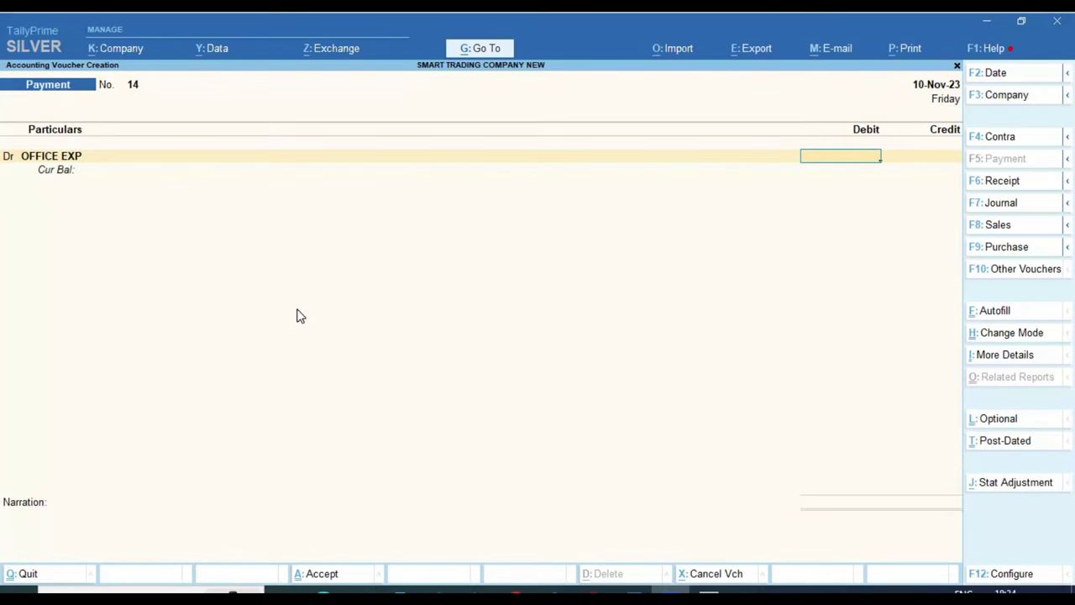
Fill the payment voucher with a 100 debit to OFFICE EXP and a Cash credit, and leave it unsaved.
text(100)
key(Return)
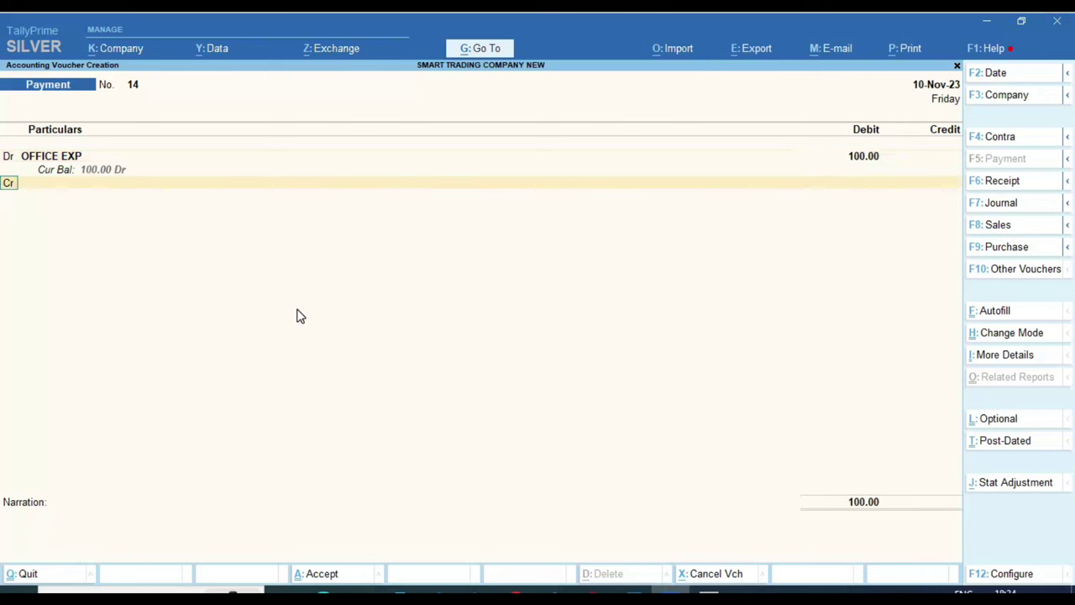
key(Return)
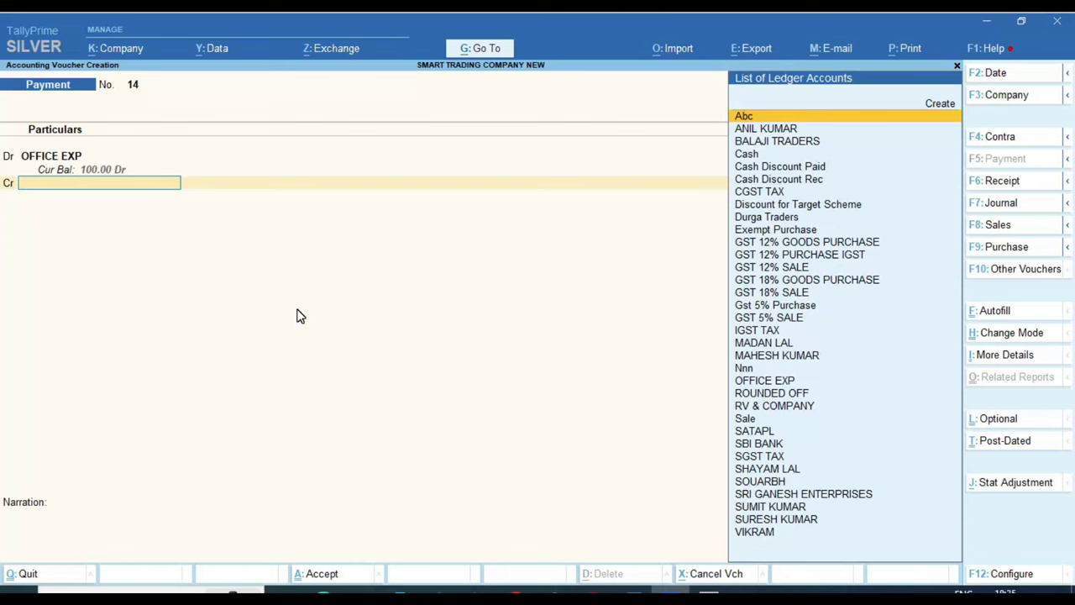
text(SB)
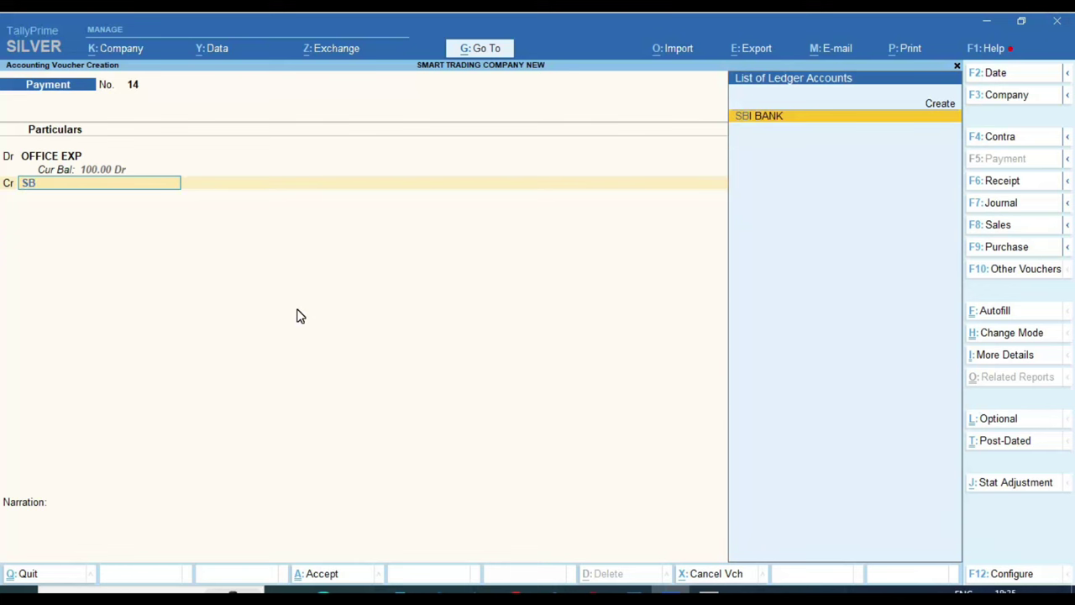
key(BackSpace)
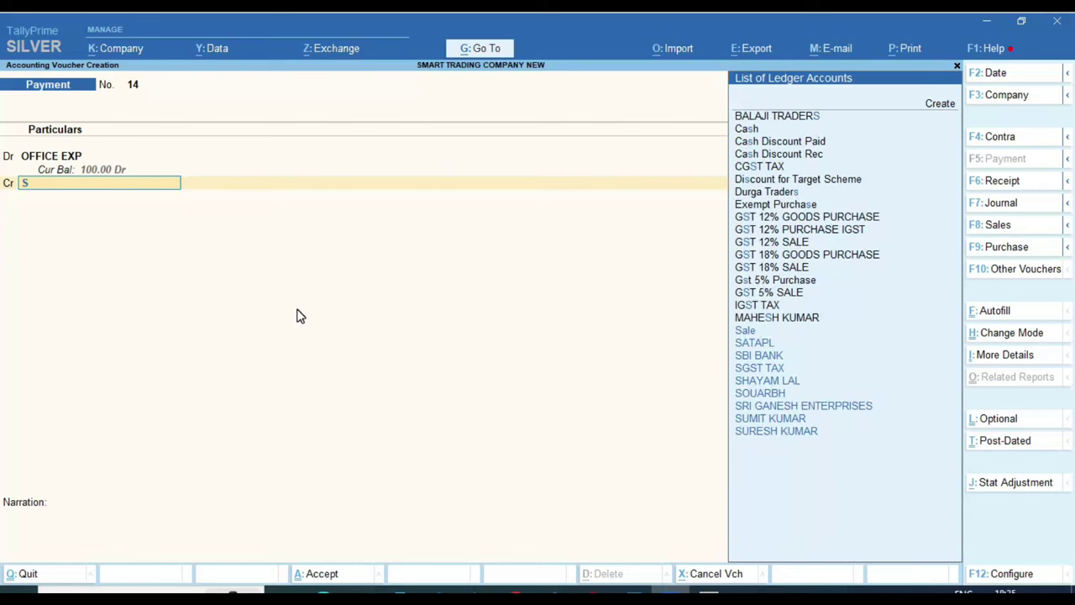
key(BackSpace)
text(CASH)
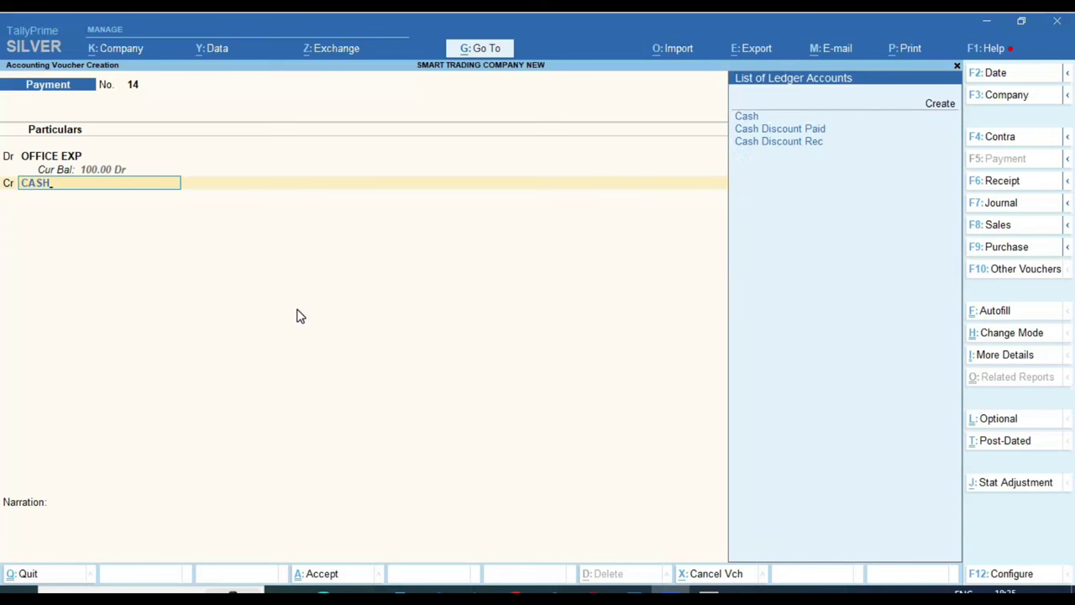
key(Return)
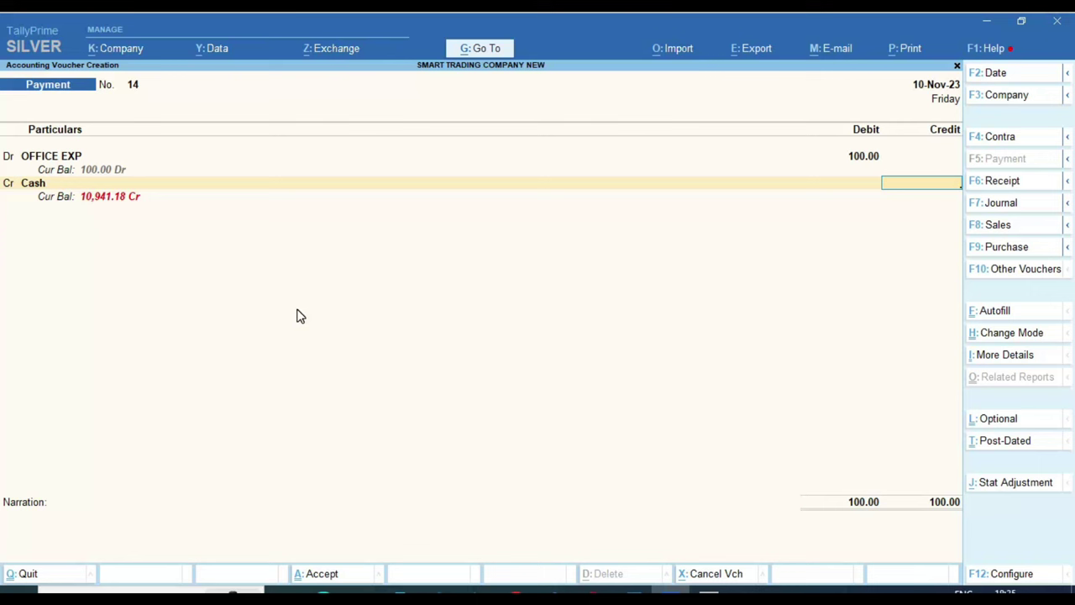
key(Escape)
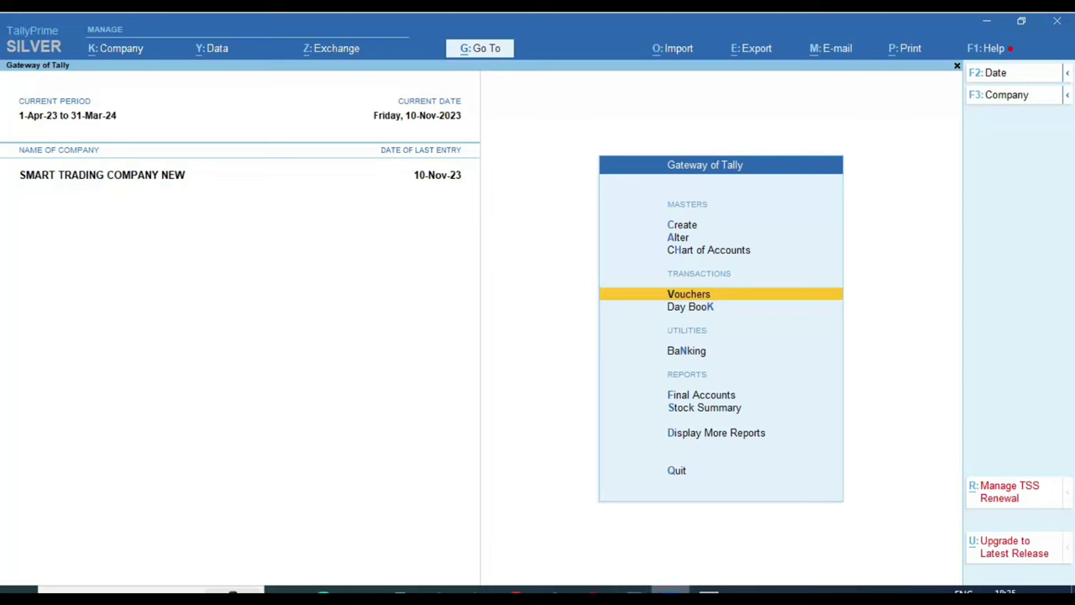
Switch to the Word document and check who paid on the Smart Trading Company cash receipt.
click(670, 591)
click(578, 550)
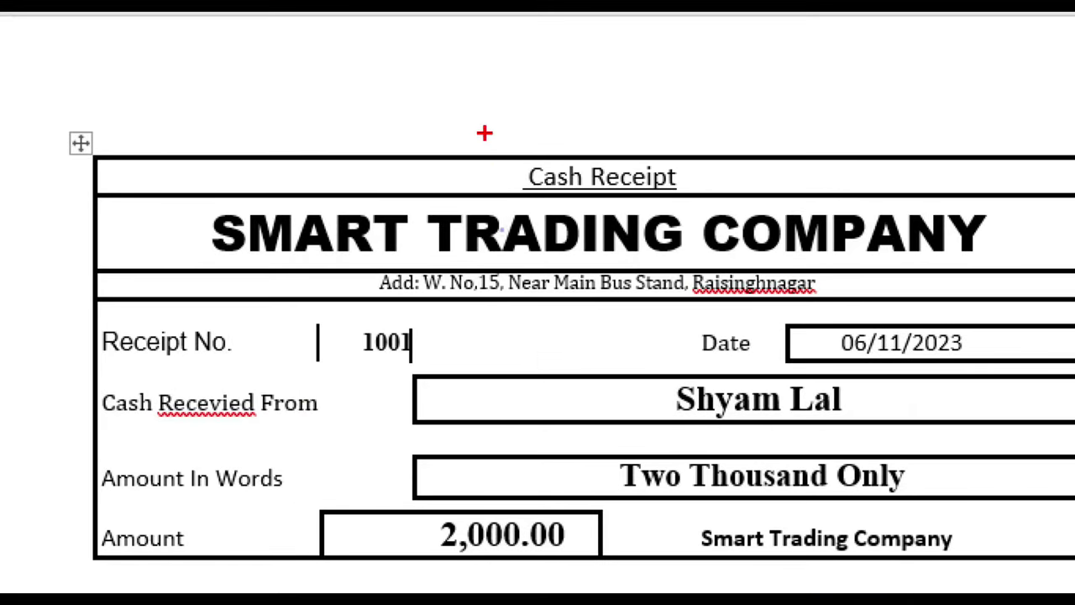
drag(484, 132, 698, 205)
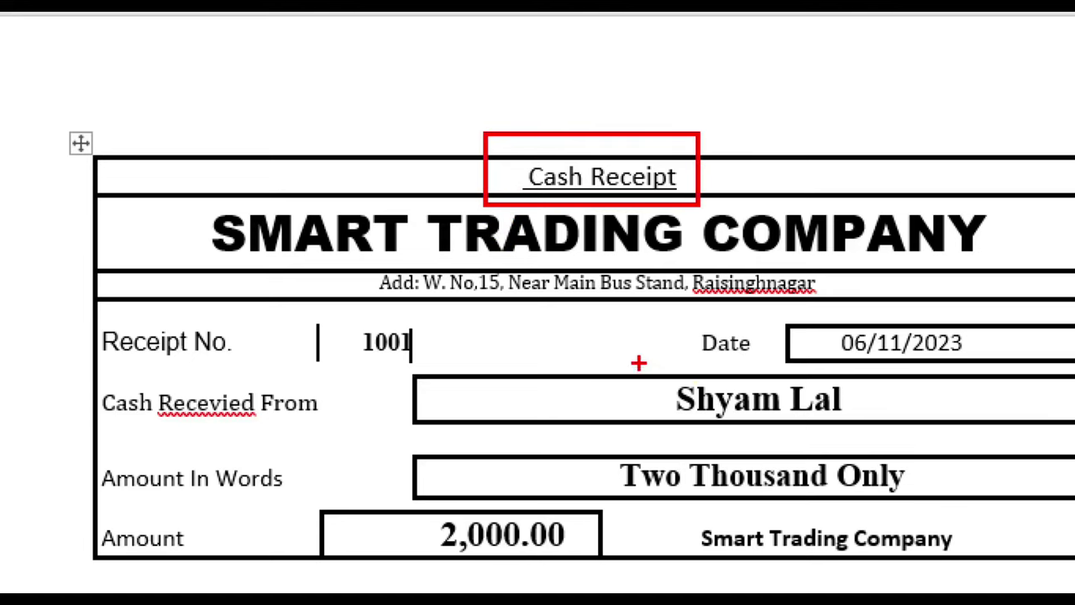
drag(638, 363, 865, 430)
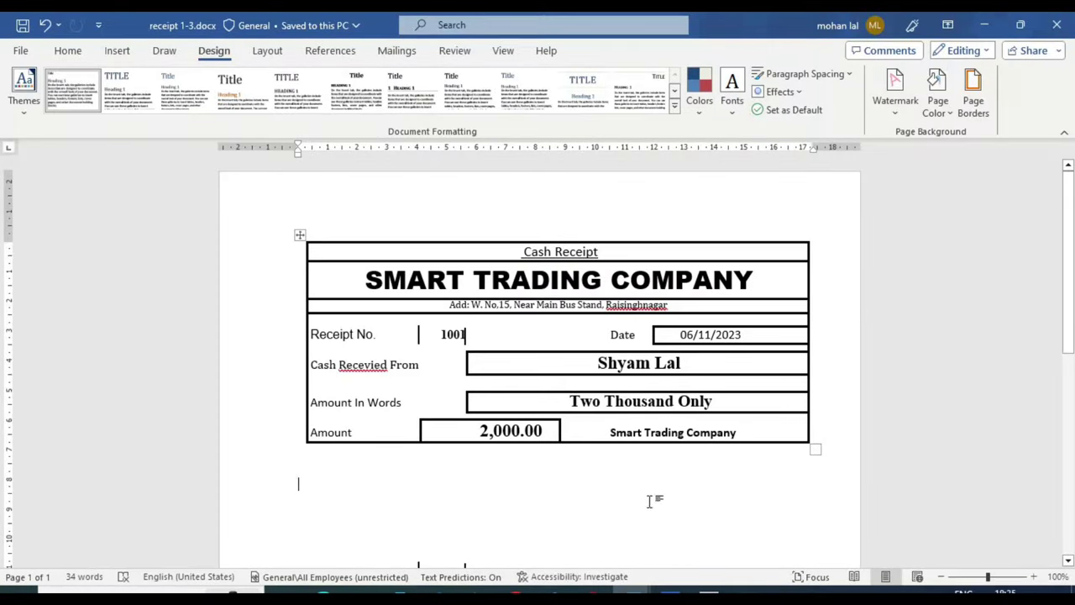
Switch back to TallyPrime and open the ledger account of the customer named on the cash receipt.
click(671, 595)
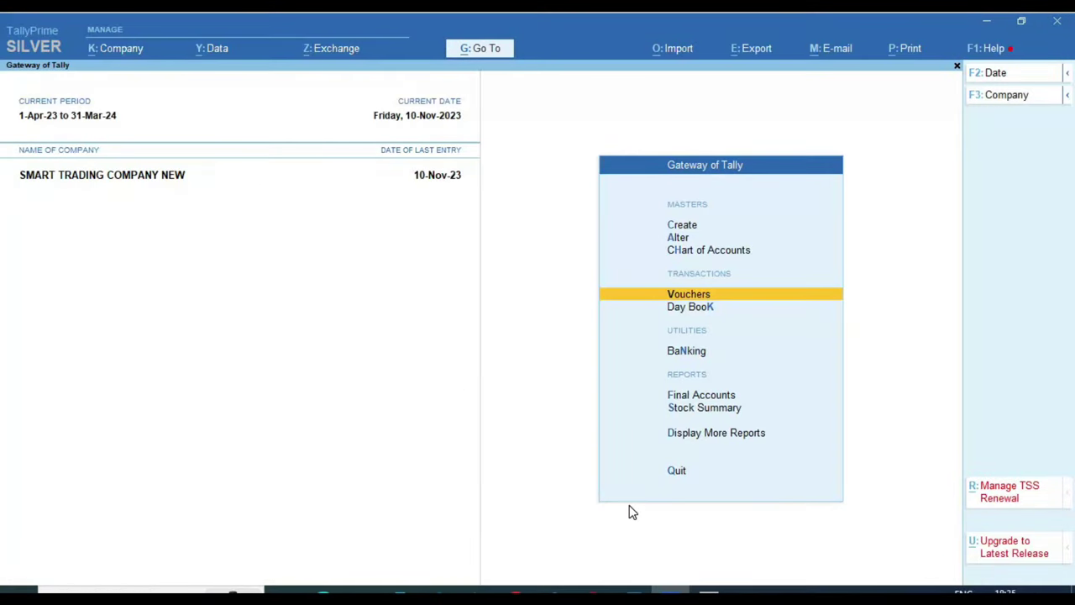
key(Down)
key(Down)
key(Down)
key(Down)
key(Down)
key(Return)
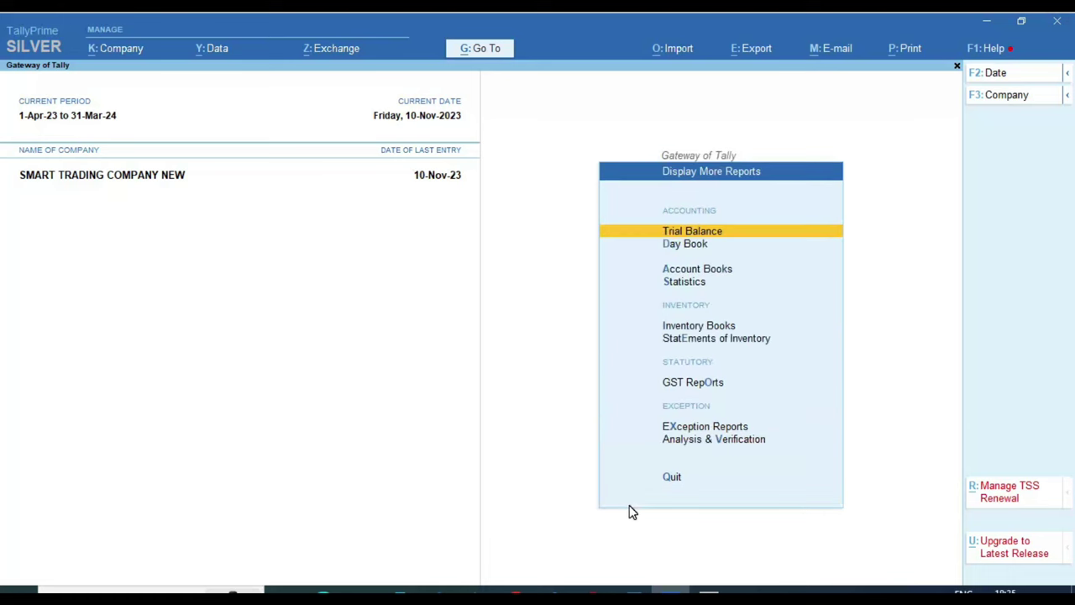
key(Down)
key(Down)
key(Return)
key(Down)
key(Return)
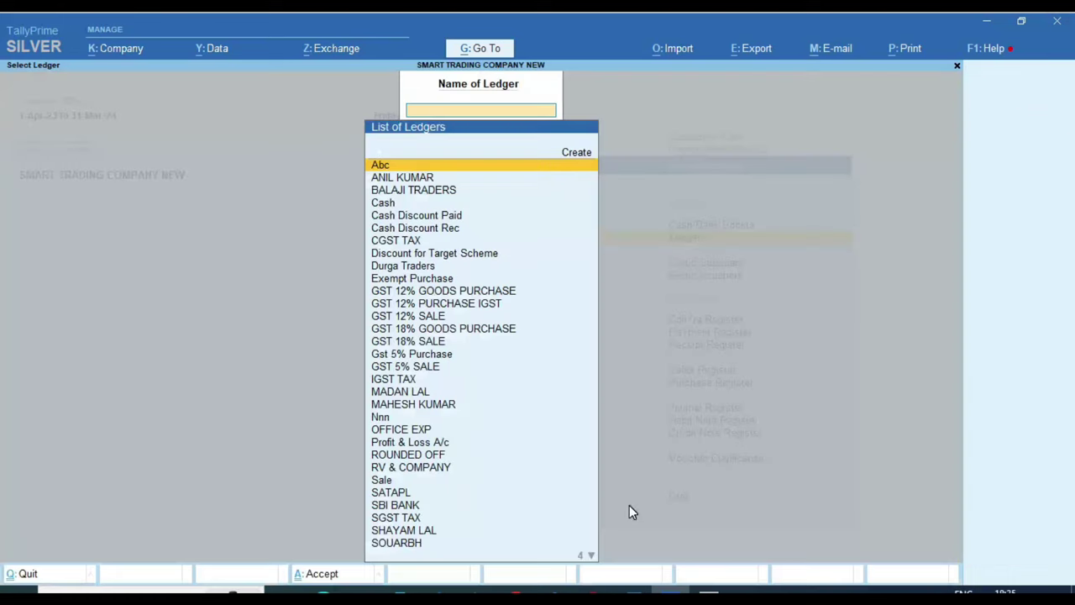
text(SHA)
key(Return)
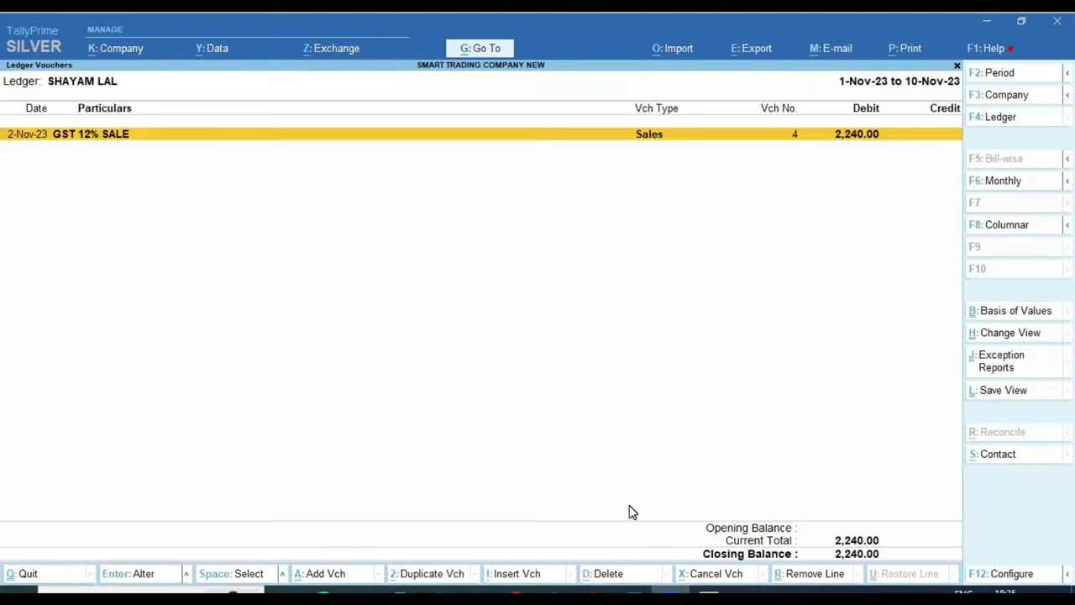
Set the ledger report's period to start on 1-4-23 and examine the total of the customer's sales voucher no. 4.
key(F2)
text(1-4-23)
key(Return)
key(Return)
key(Return)
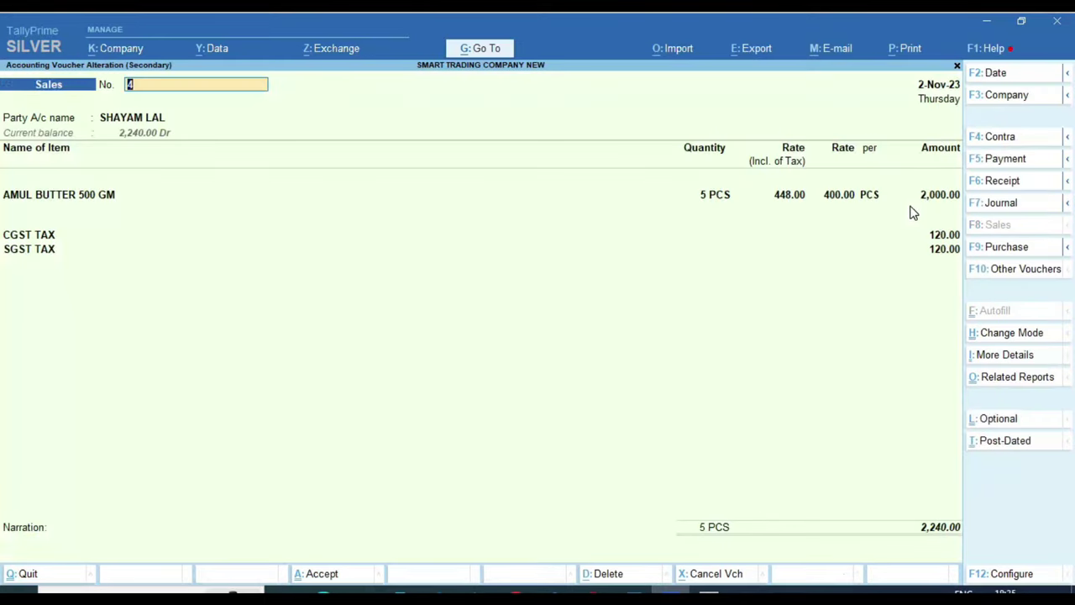
key(ctrl)
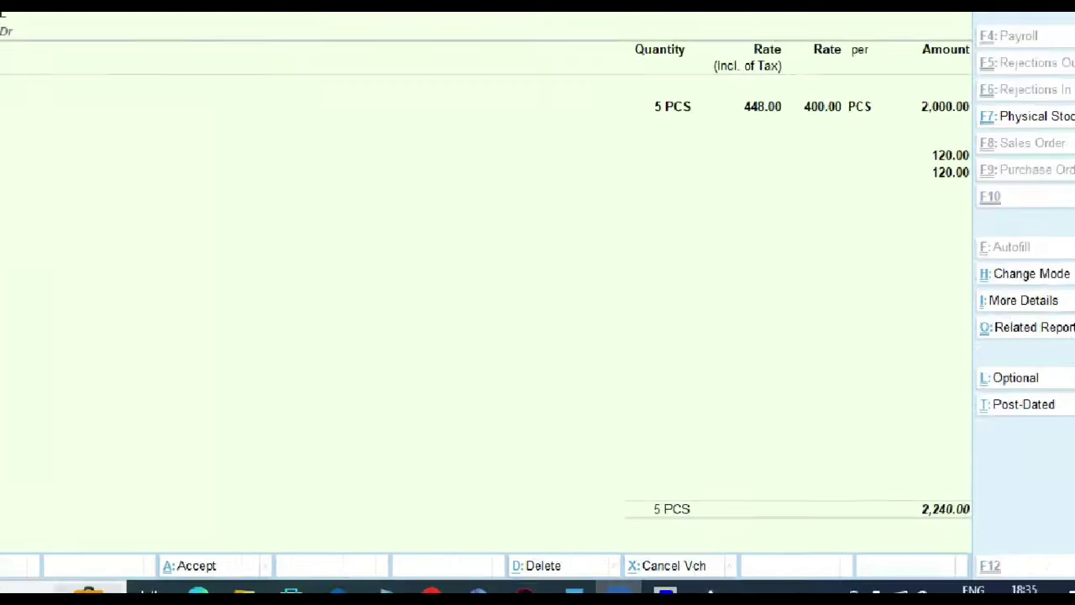
drag(904, 473, 988, 528)
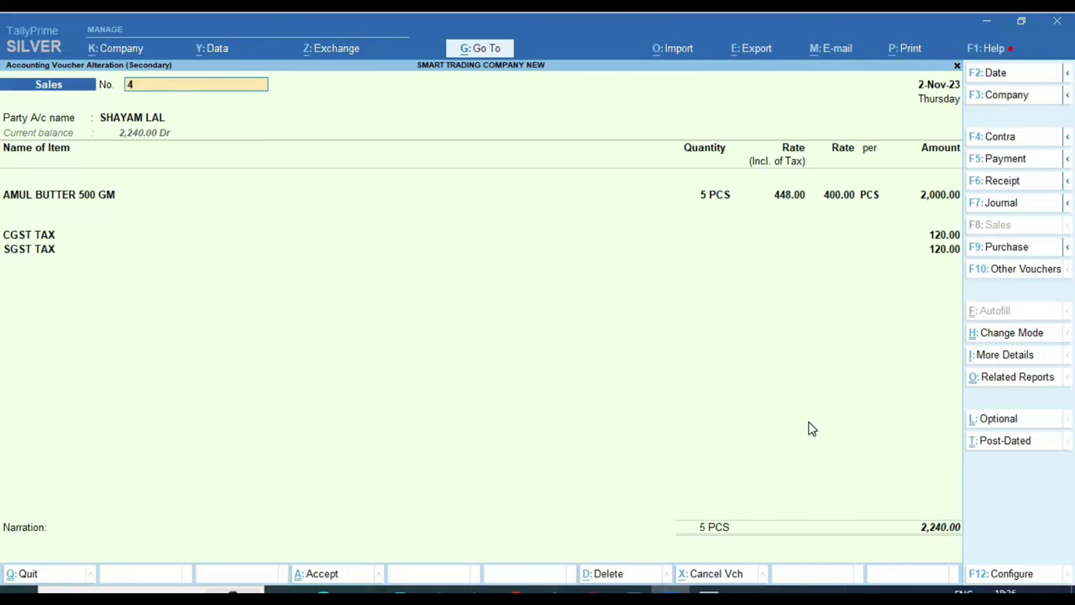
Leave the customer's ledger reports and open a new Receipt voucher.
key(Escape)
key(Escape)
key(Escape)
key(Escape)
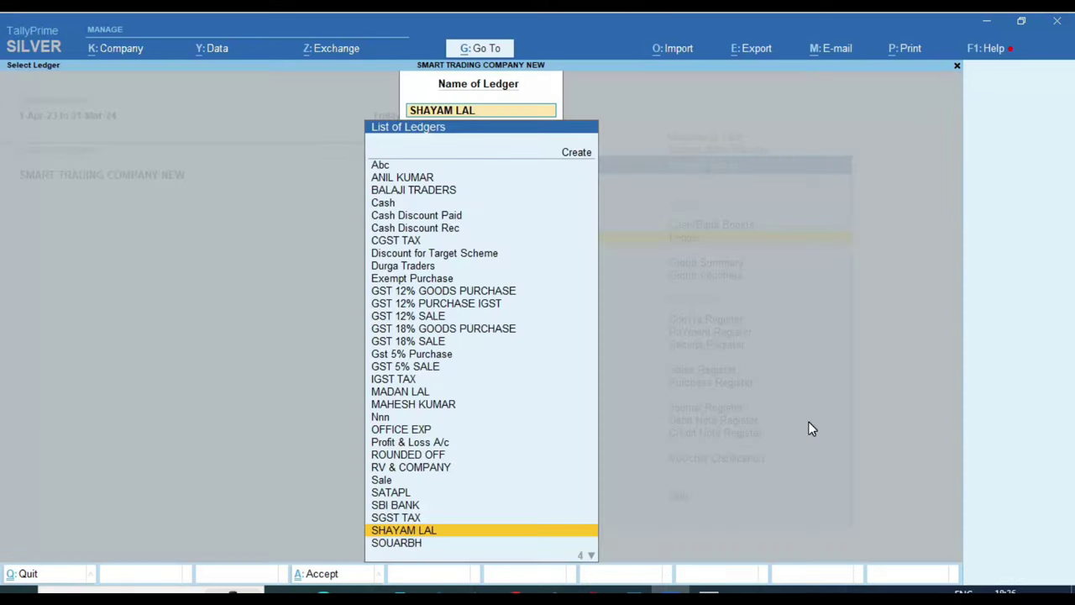
key(Escape)
key(Escape)
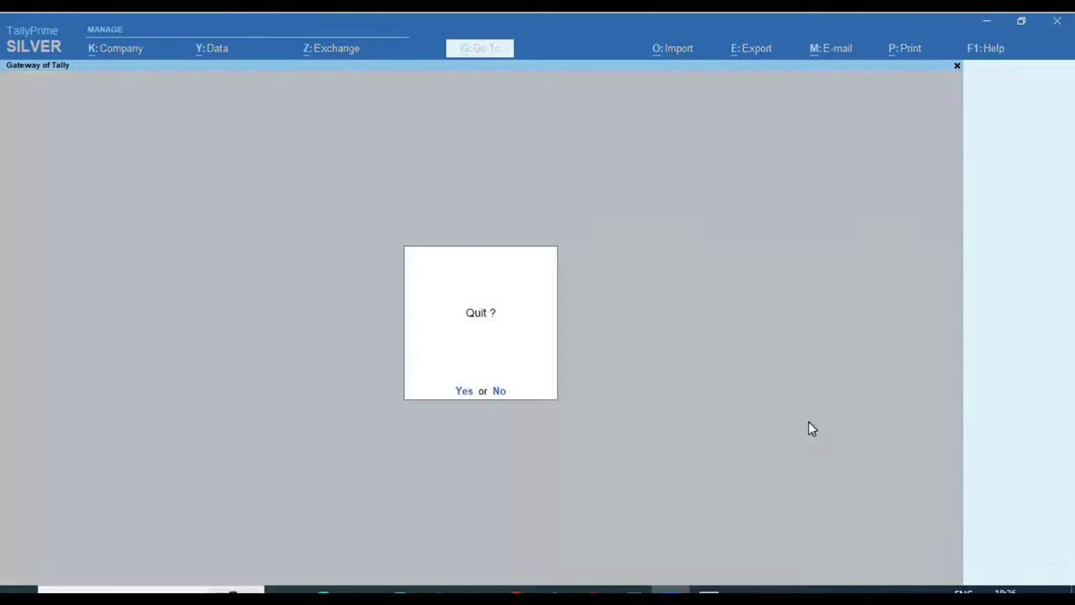
key(Escape)
key(v)
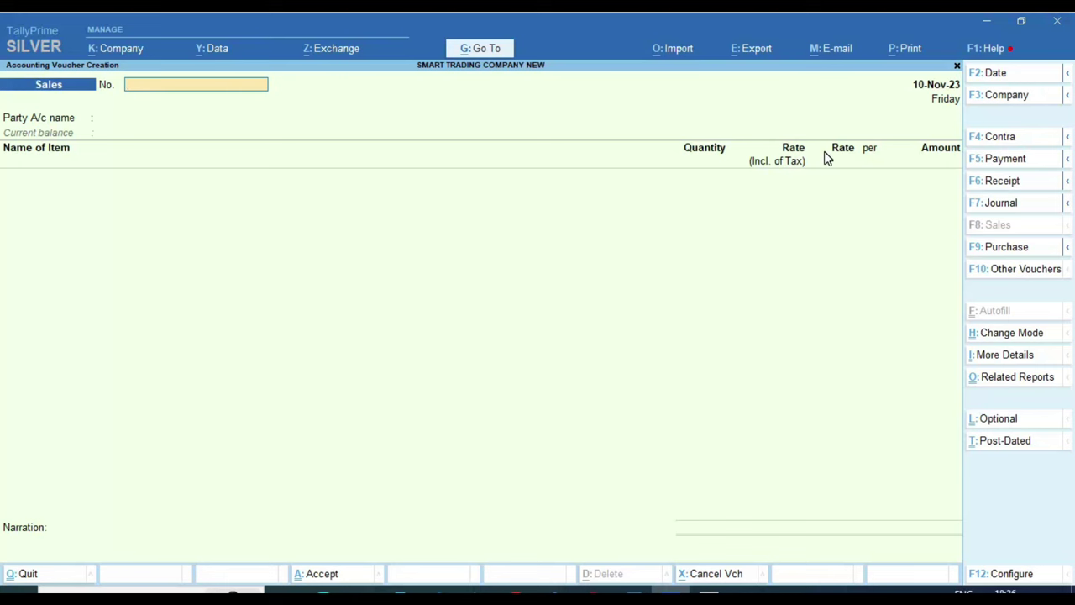
key(F6)
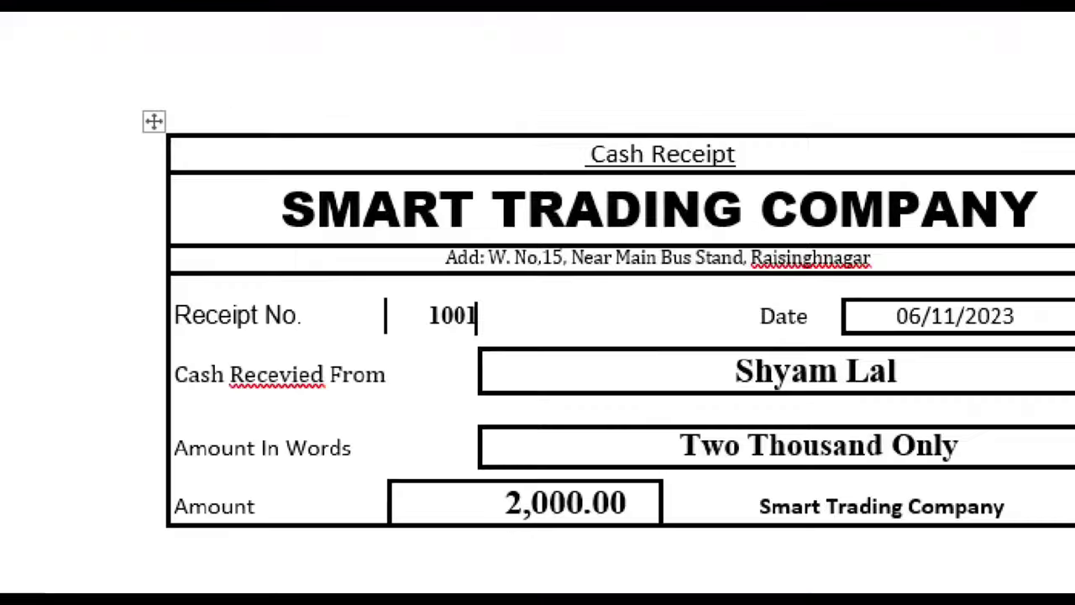
Check the receipt number on the Word cash receipt, then return to TallyPrime.
click(454, 353)
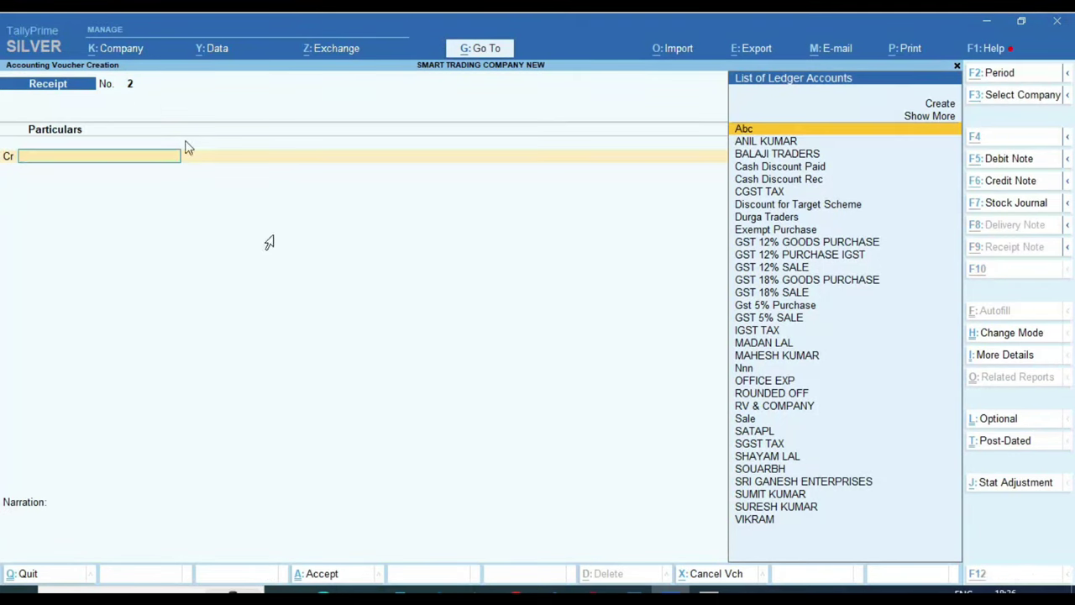
key(alt+Tab)
double_click(452, 334)
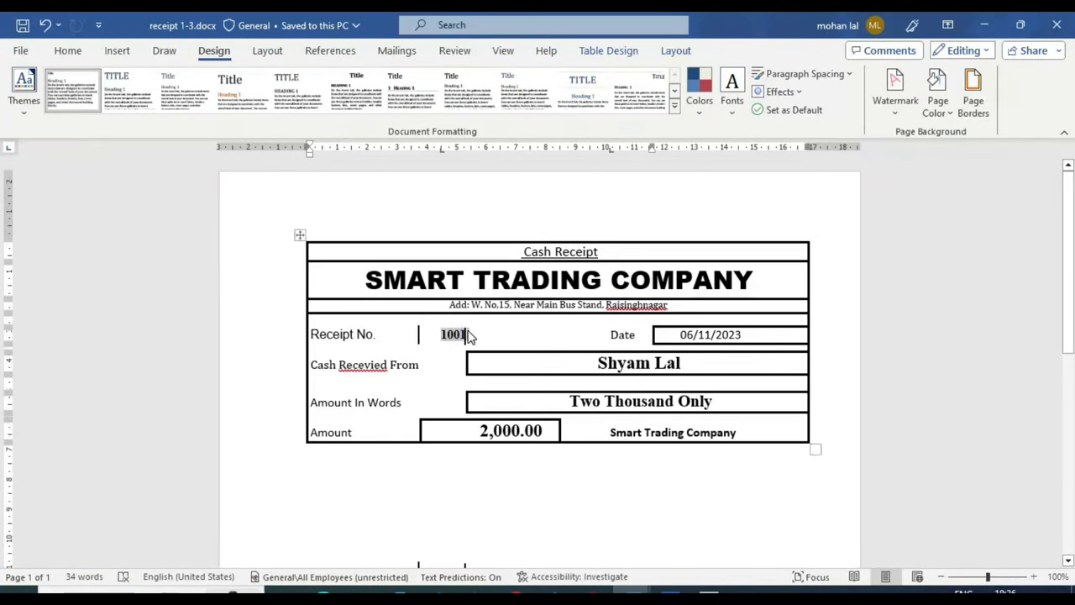
key(alt+Tab)
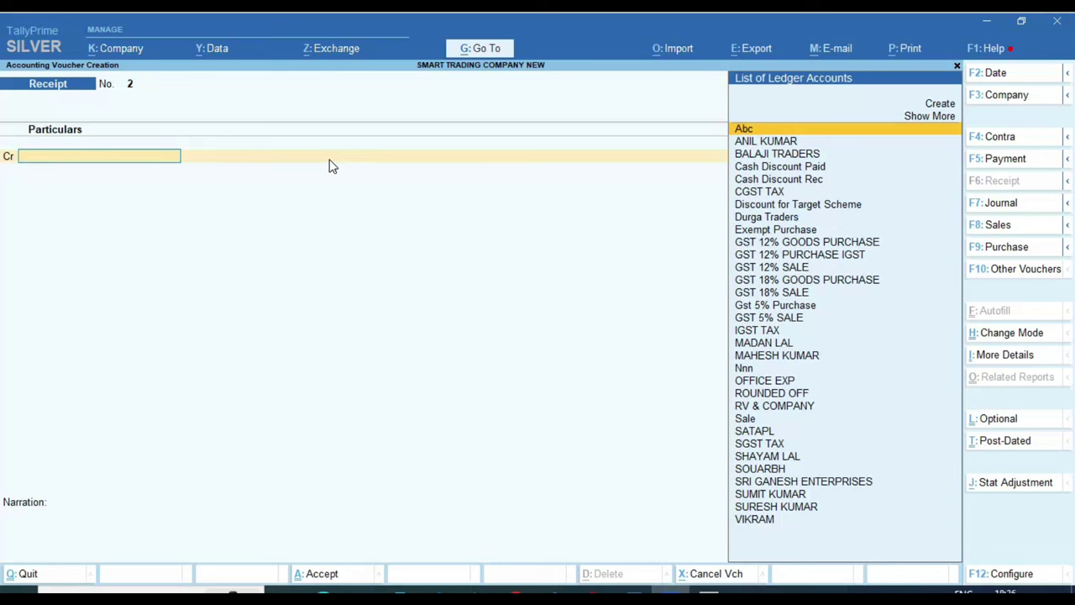
Leave the unsaved receipt voucher and open the Receipt voucher type for alteration.
key(Escape)
key(Up)
key(Up)
key(Up)
key(Down)
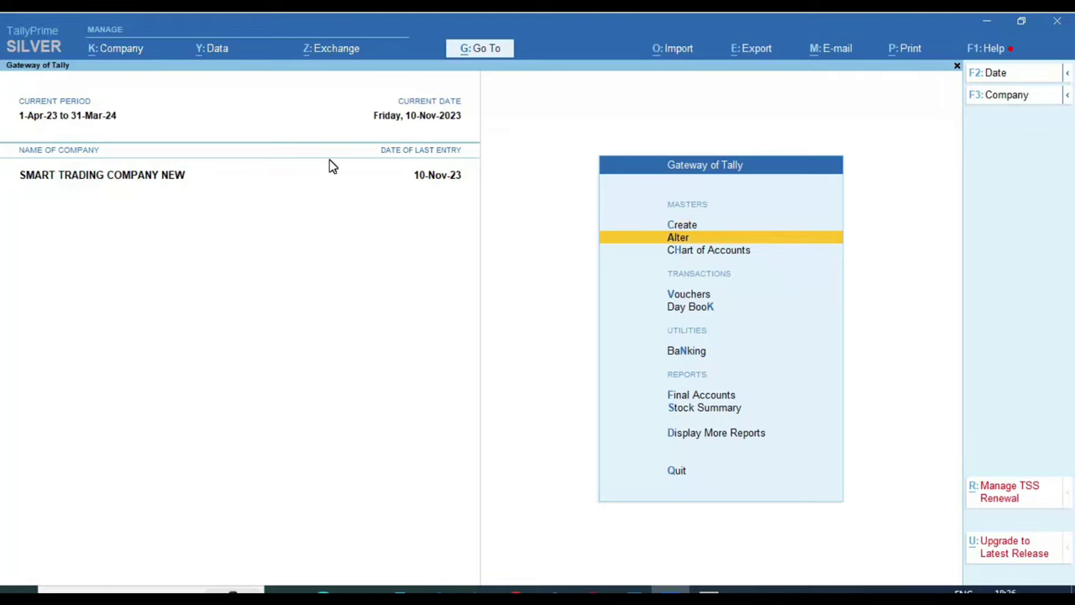
key(Return)
key(Down)
key(Down)
key(Down)
key(Return)
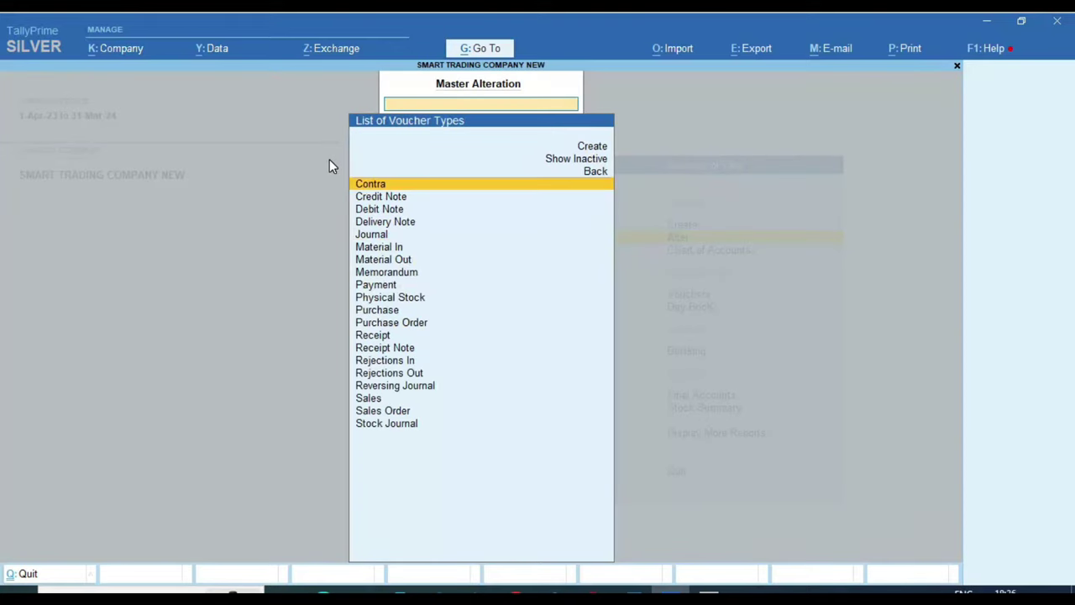
text(re)
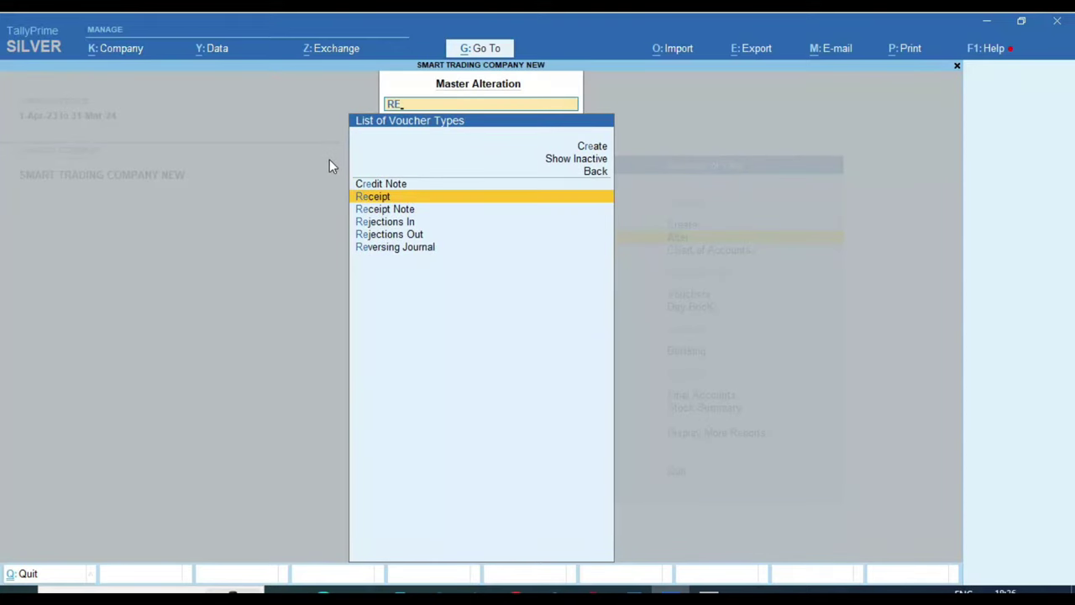
key(Return)
Set the Receipt voucher type's method of voucher numbering to Manual and save the alteration.
key(Return)
key(Return)
key(Return)
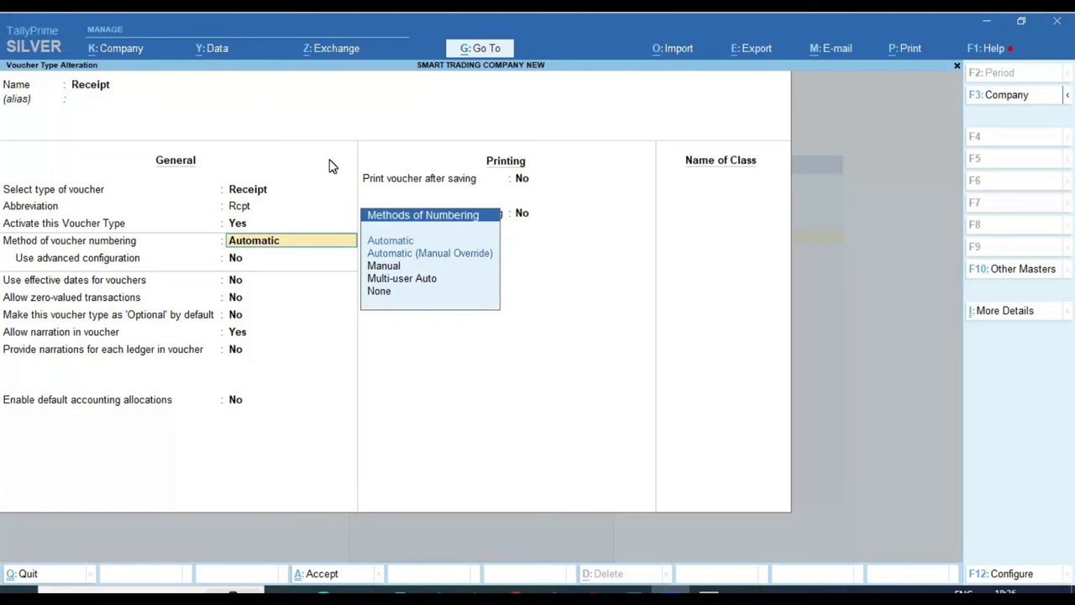
key(Down)
key(Down)
key(Return)
key(Return)
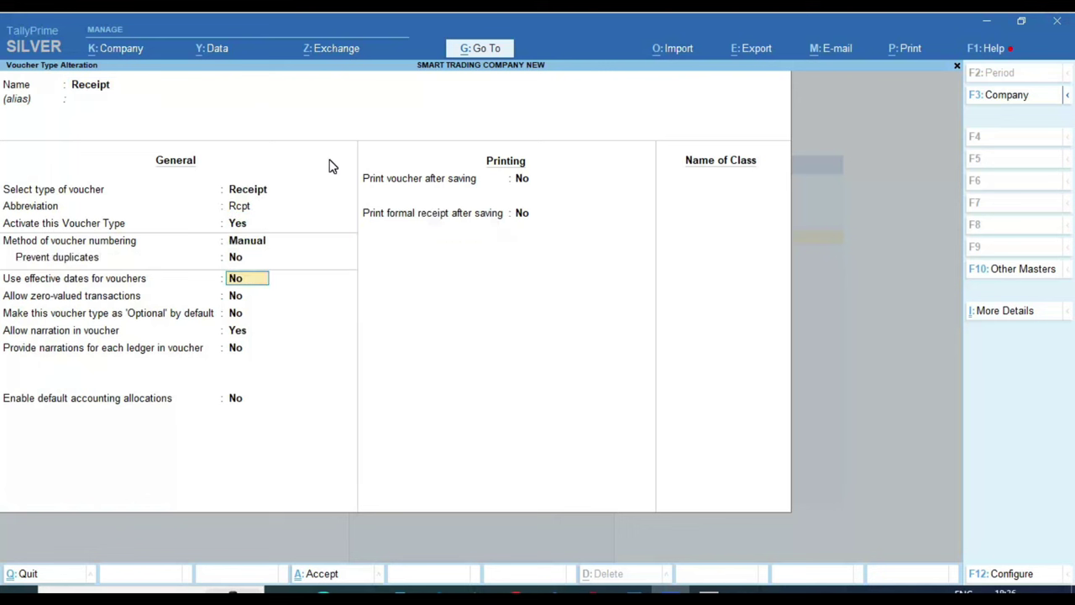
key(ctrl+a)
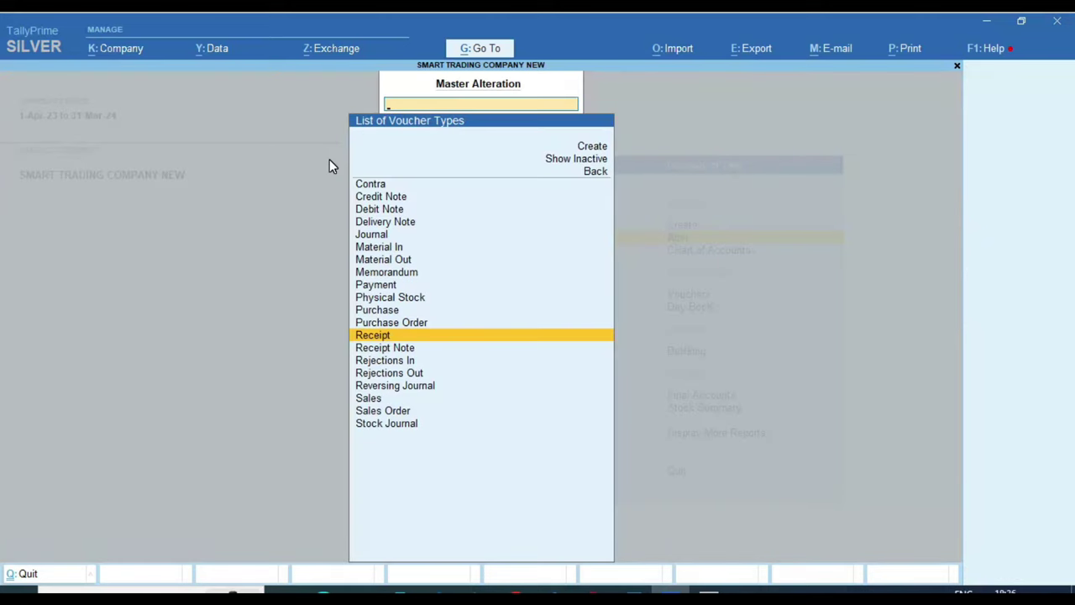
Return to voucher entry and number the new Receipt voucher 1001.
key(Escape)
key(Escape)
key(Down)
key(Down)
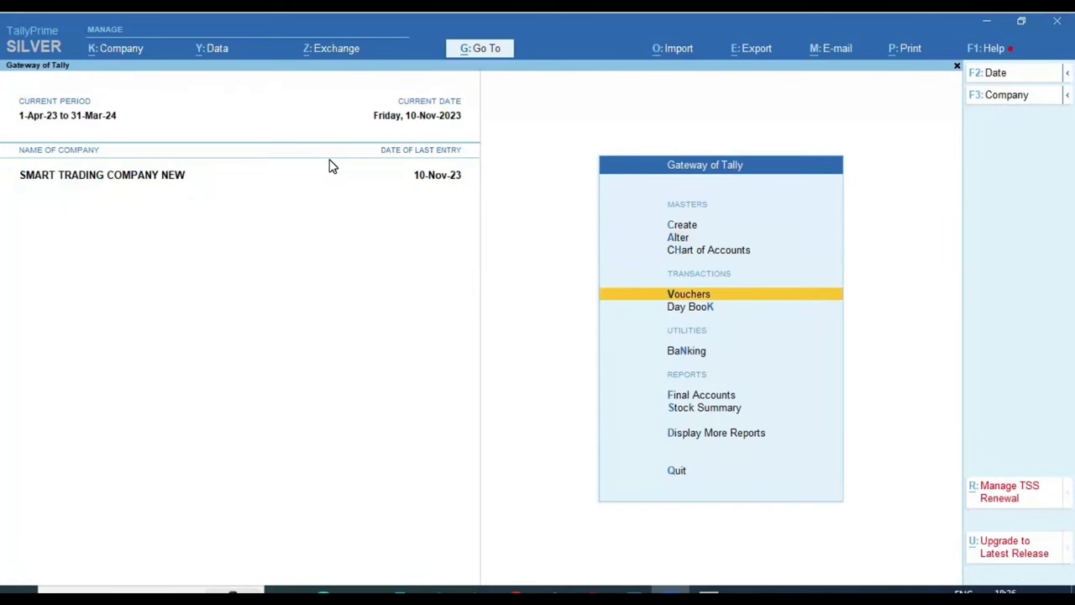
key(Return)
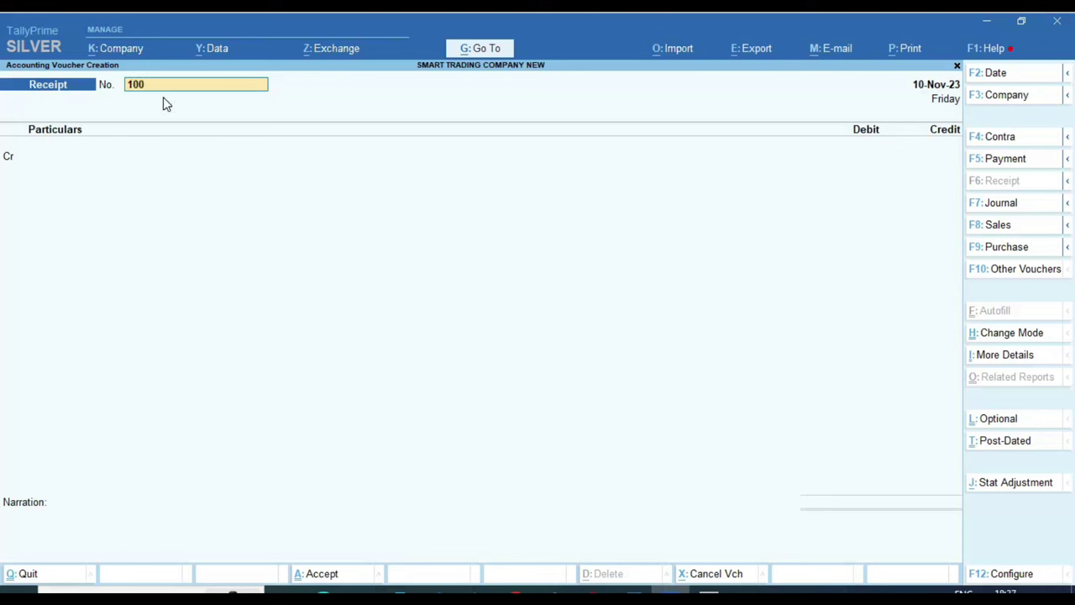
key(Return)
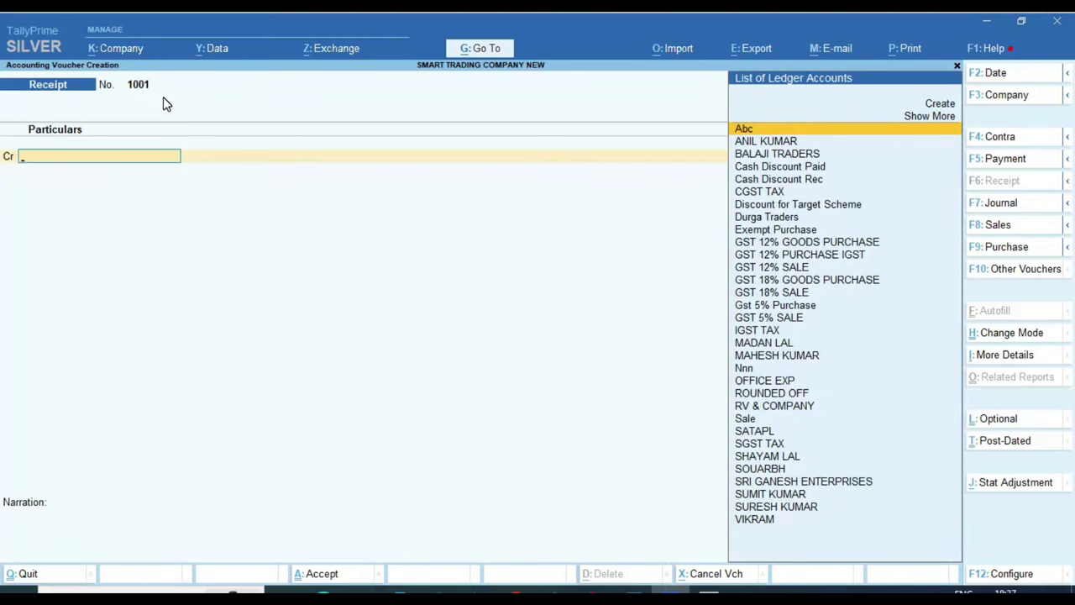
key(ctrl)
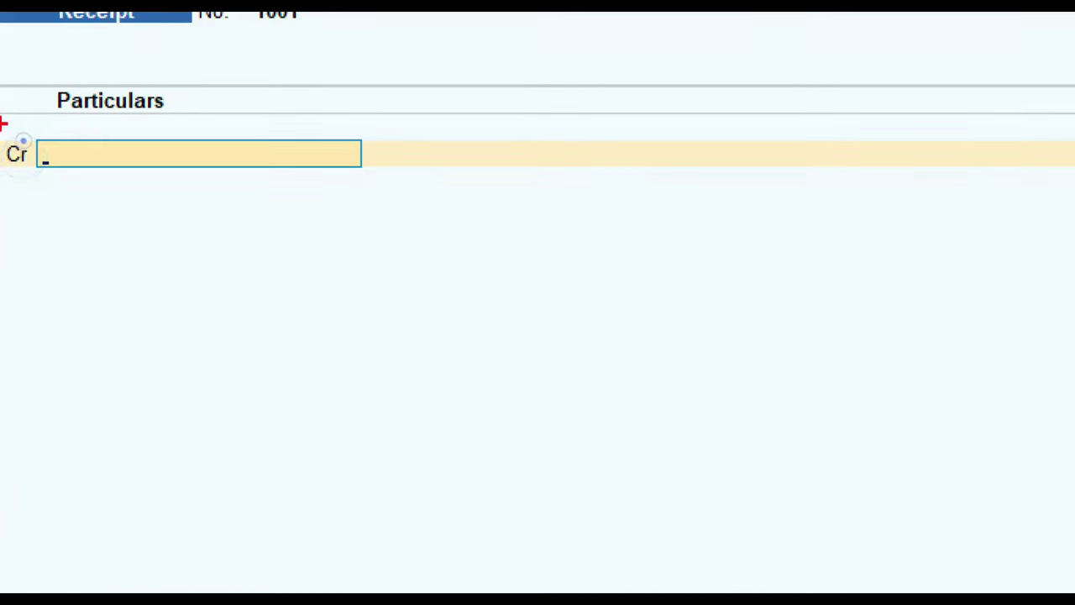
drag(2, 93, 59, 148)
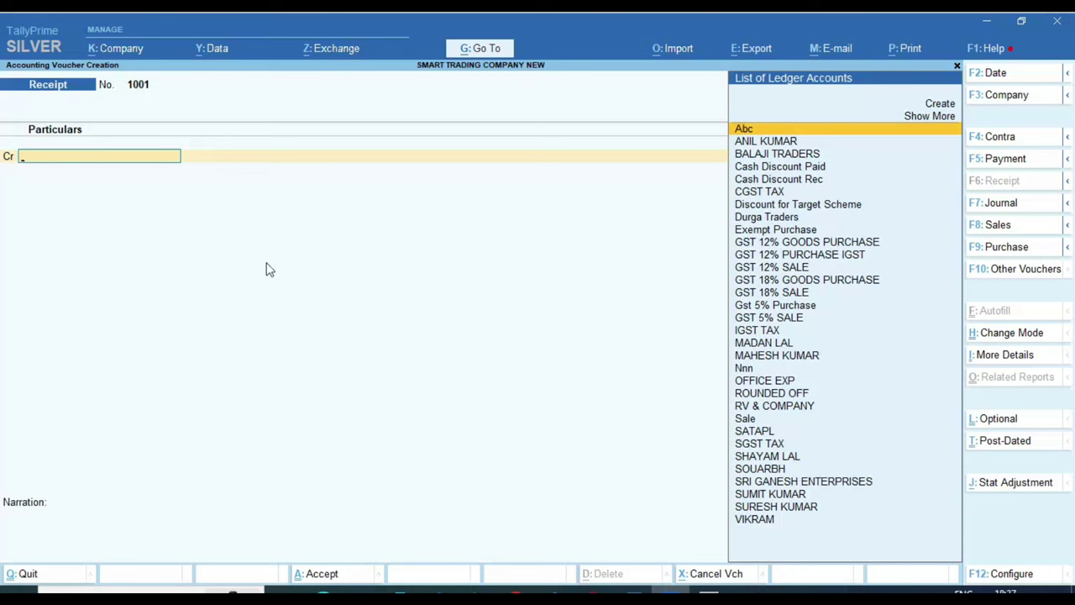
Copy the payer's name from the Word cash receipt and choose the matching customer ledger as the TallyPrime voucher's credit account.
click(628, 593)
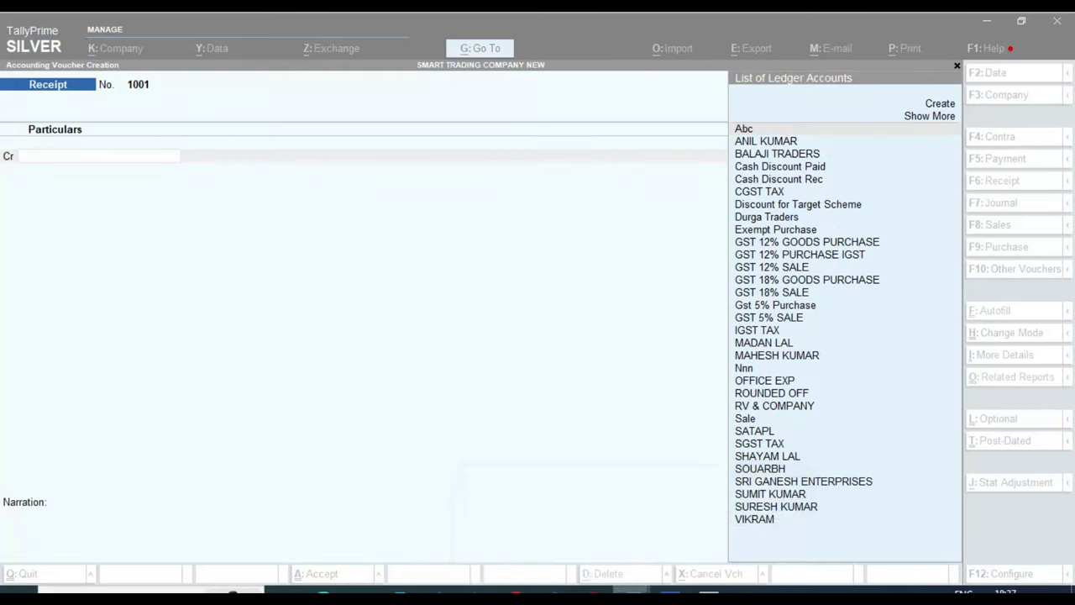
click(546, 538)
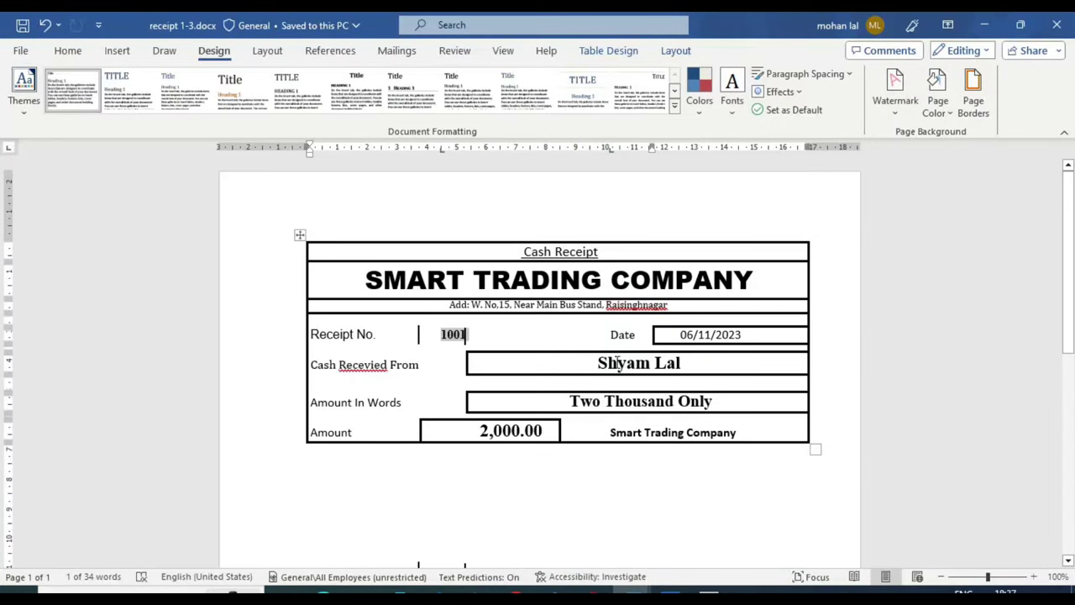
drag(583, 363, 677, 373)
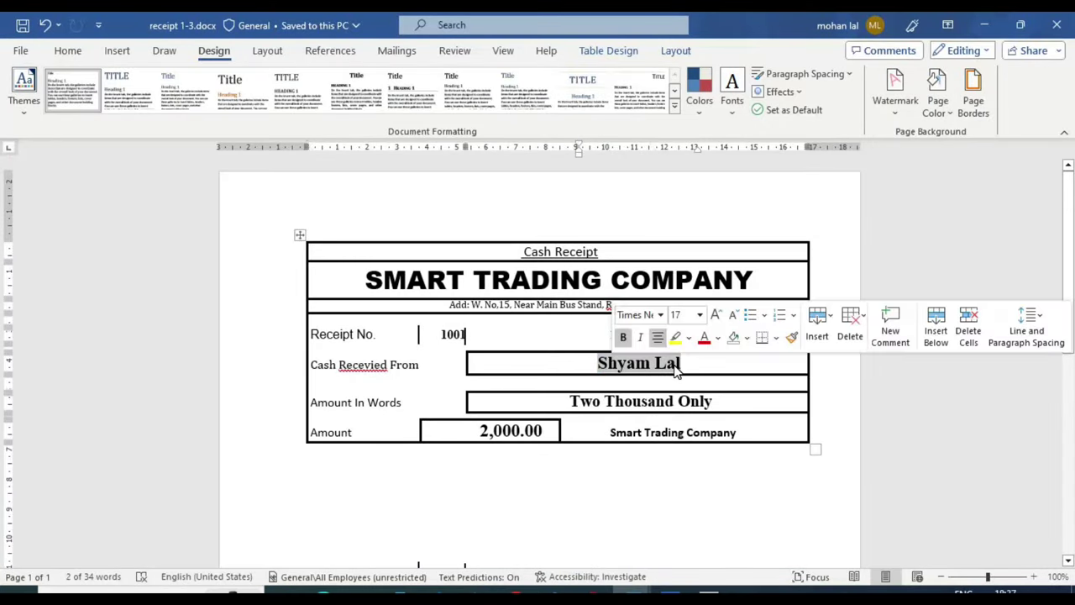
key(ctrl+c)
key(alt+Tab)
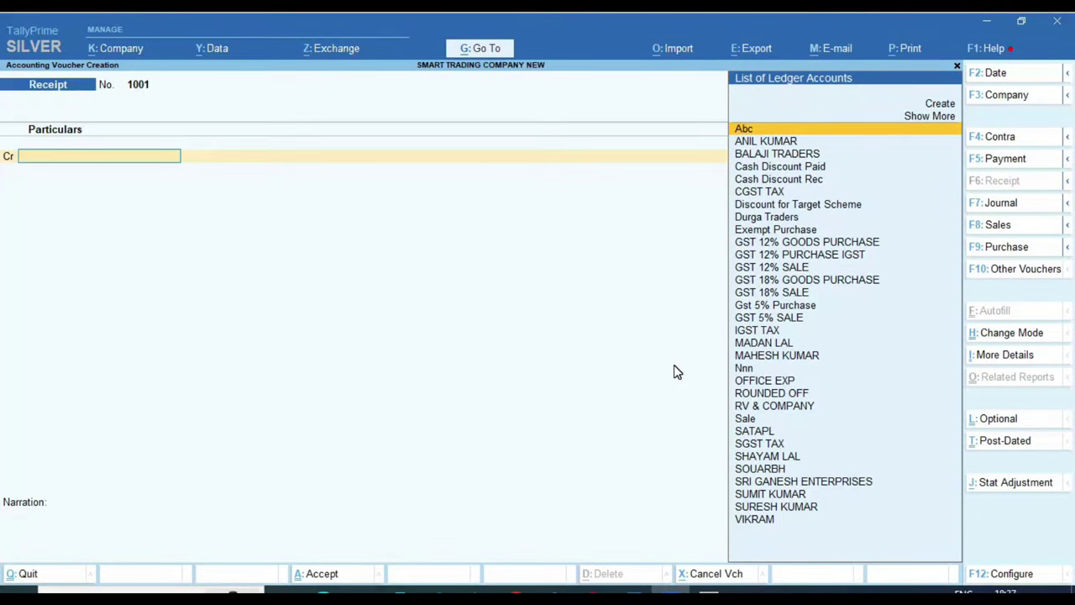
key(ctrl+v)
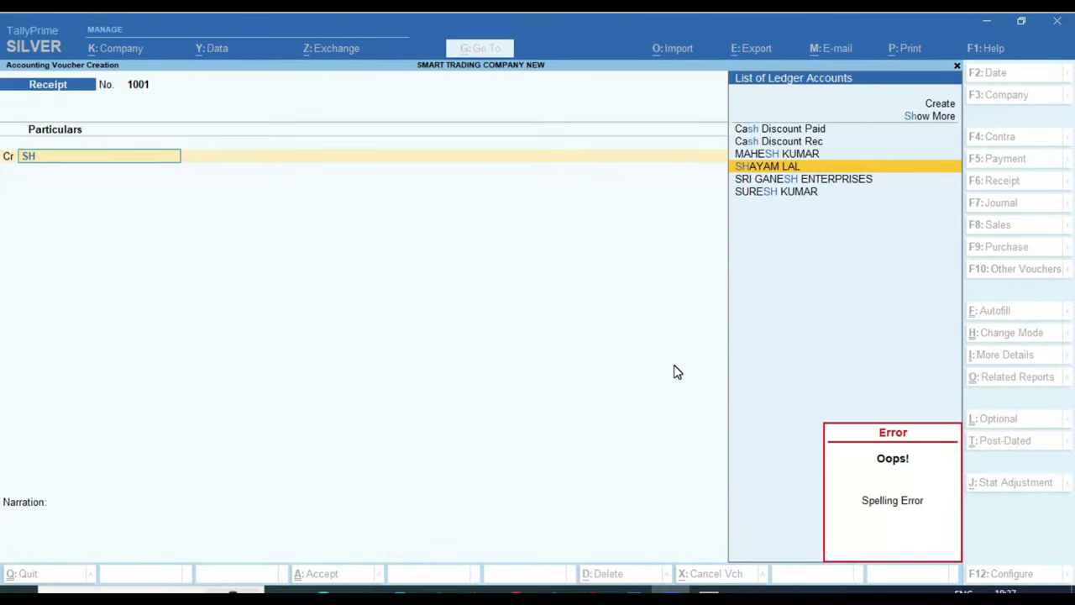
key(Return)
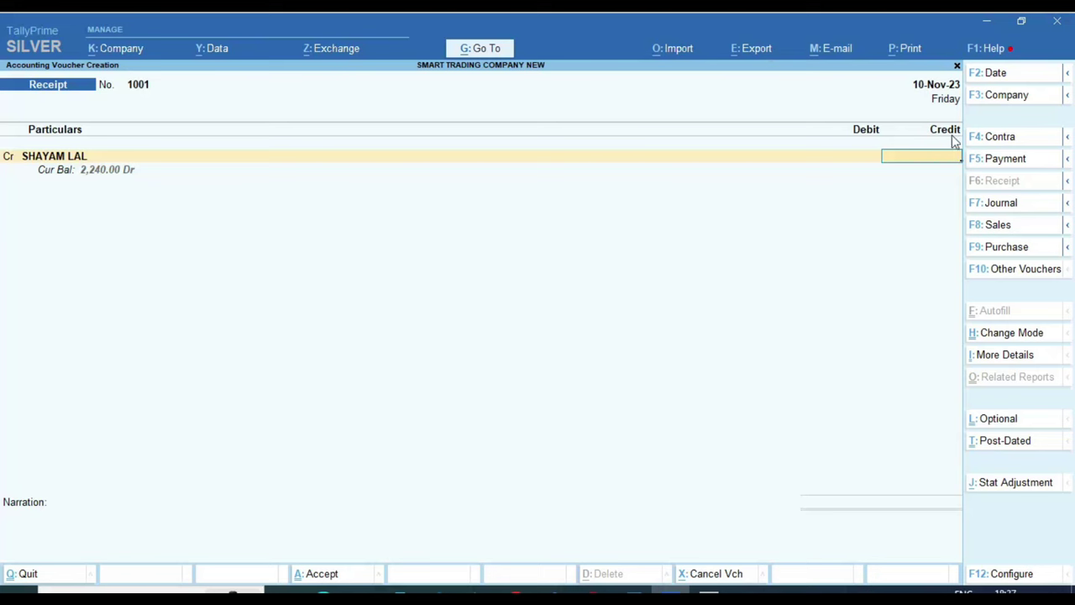
Check the amount on the Word cash receipt and credit the customer's ledger with 2000 in TallyPrime.
key(alt+Tab)
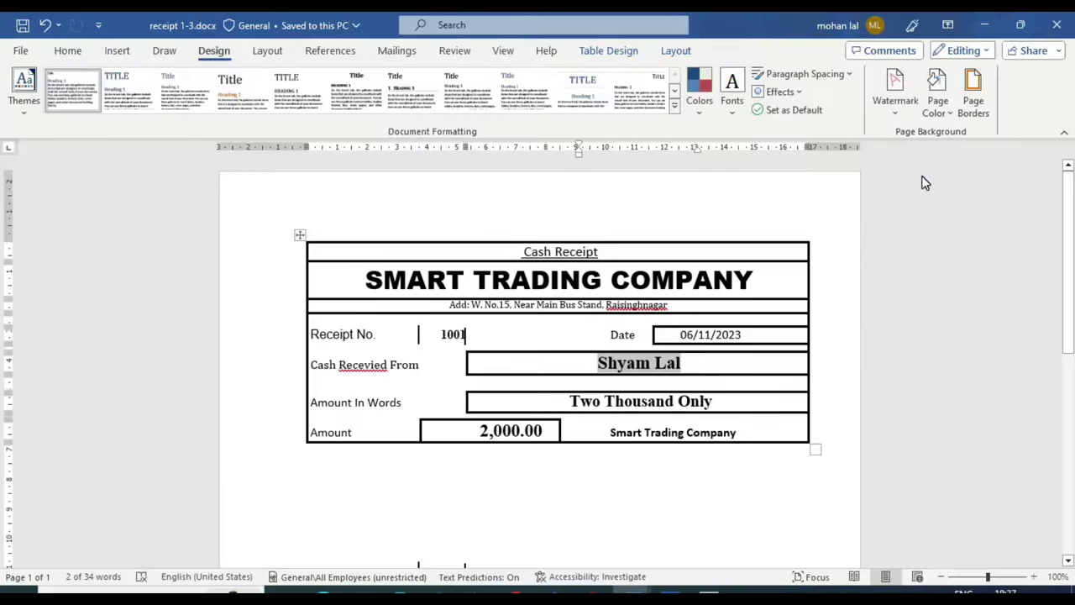
key(alt+Tab)
text(2000)
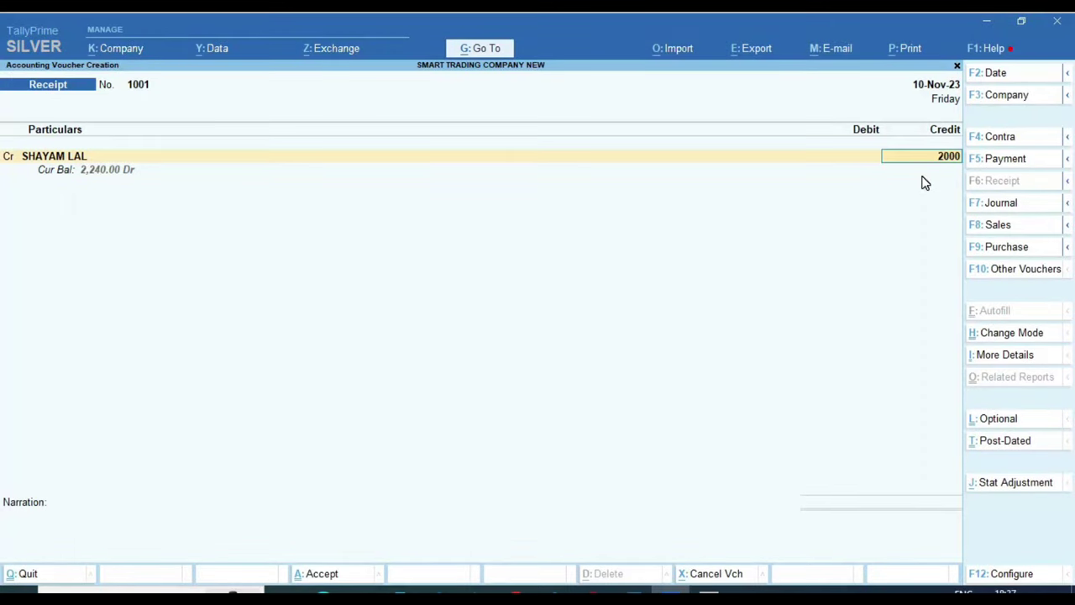
key(Return)
key(Return)
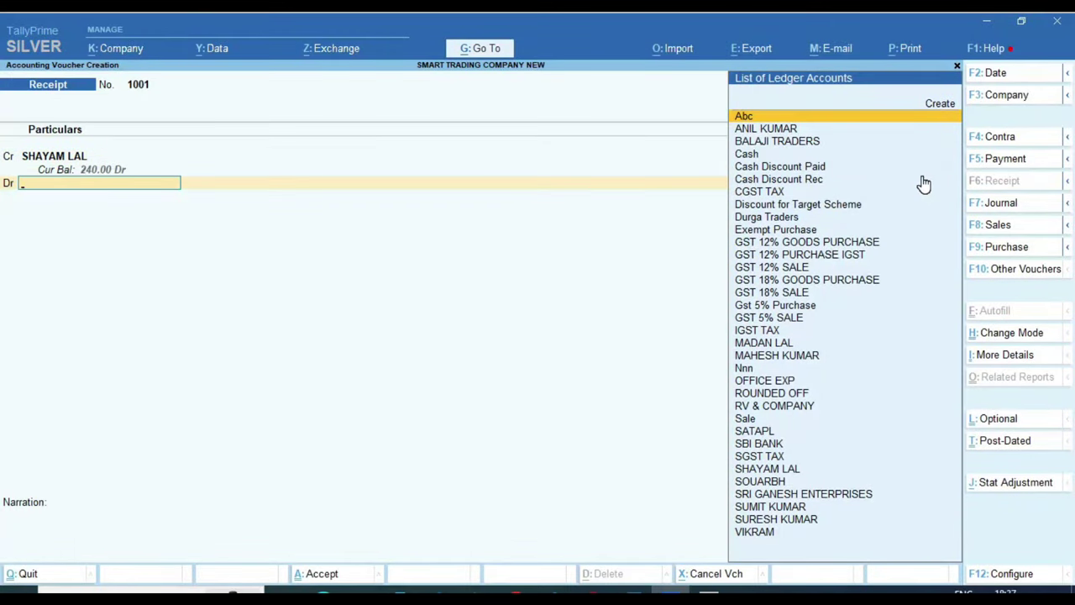
Debit the Cash ledger with 2,000.00, rechecking the Word receipt, and save the voucher without a narration.
text(CASH)
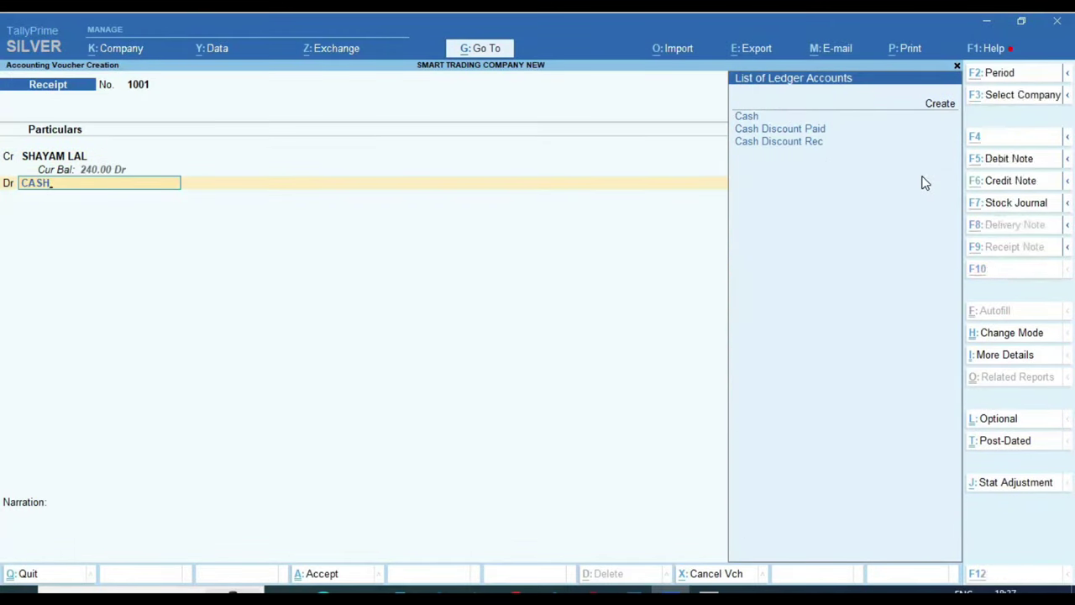
key(alt+Tab)
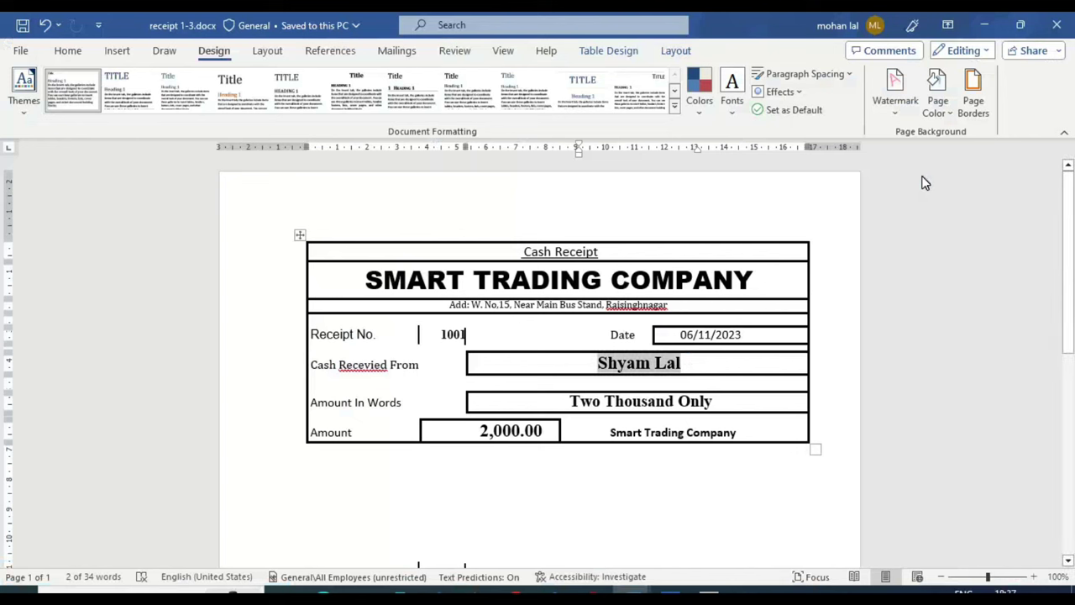
click(588, 368)
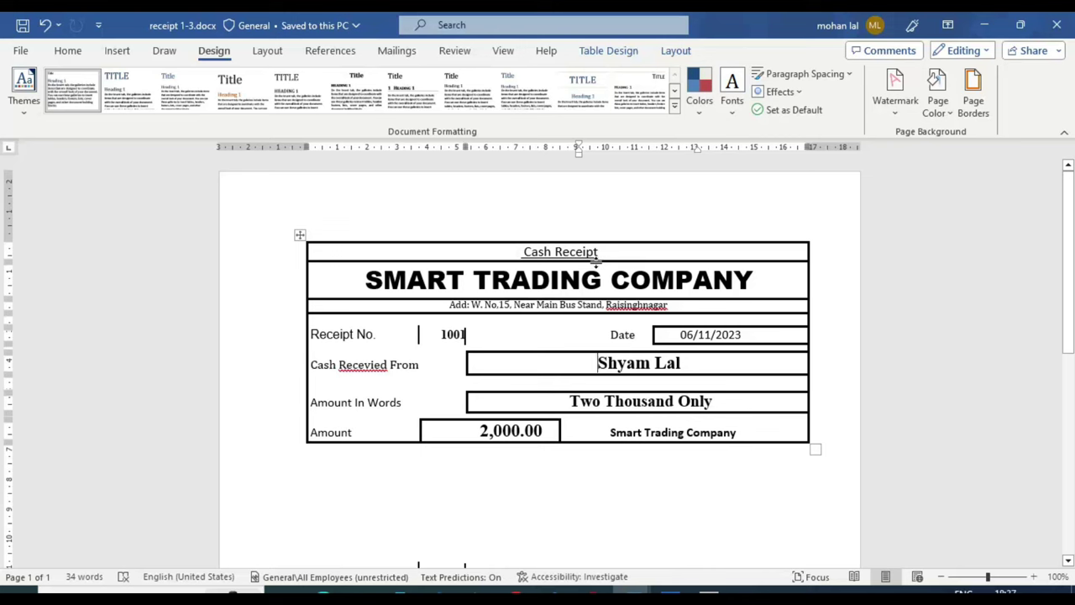
key(alt+Tab)
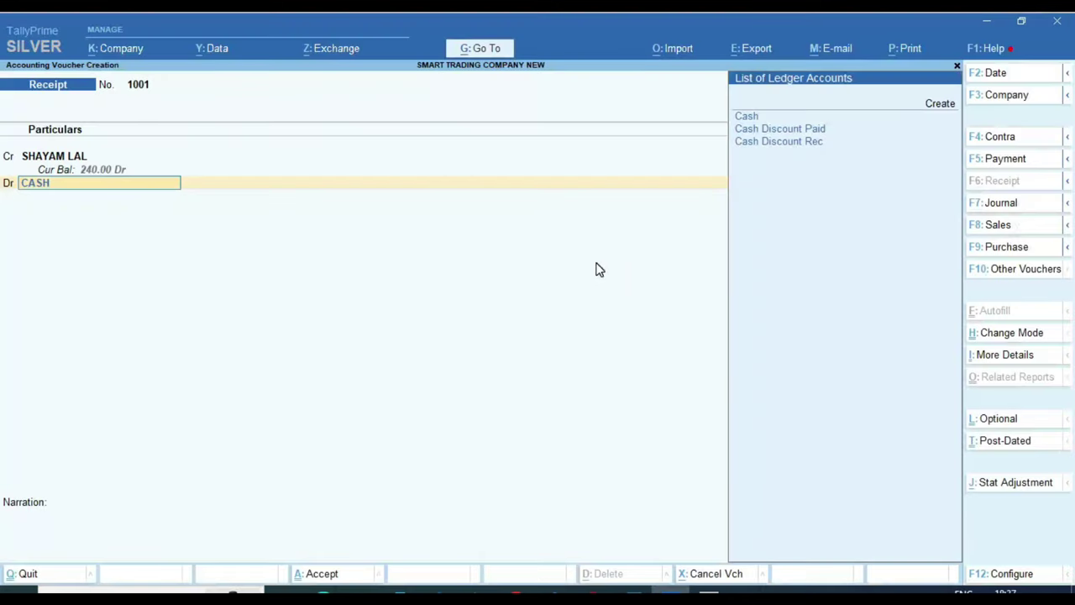
key(Return)
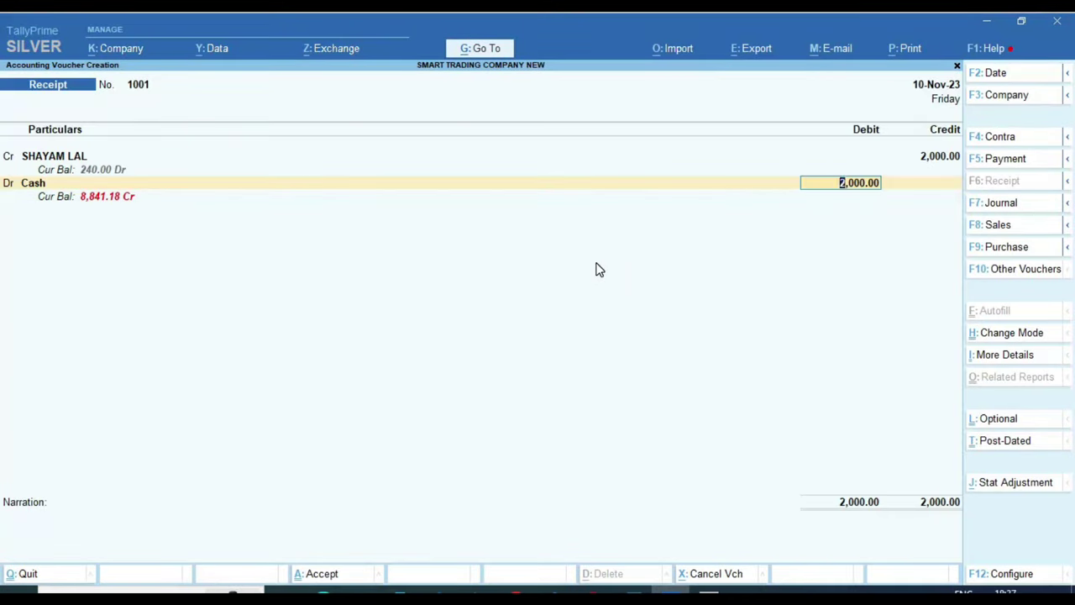
key(Return)
key(Return)
key(Return)
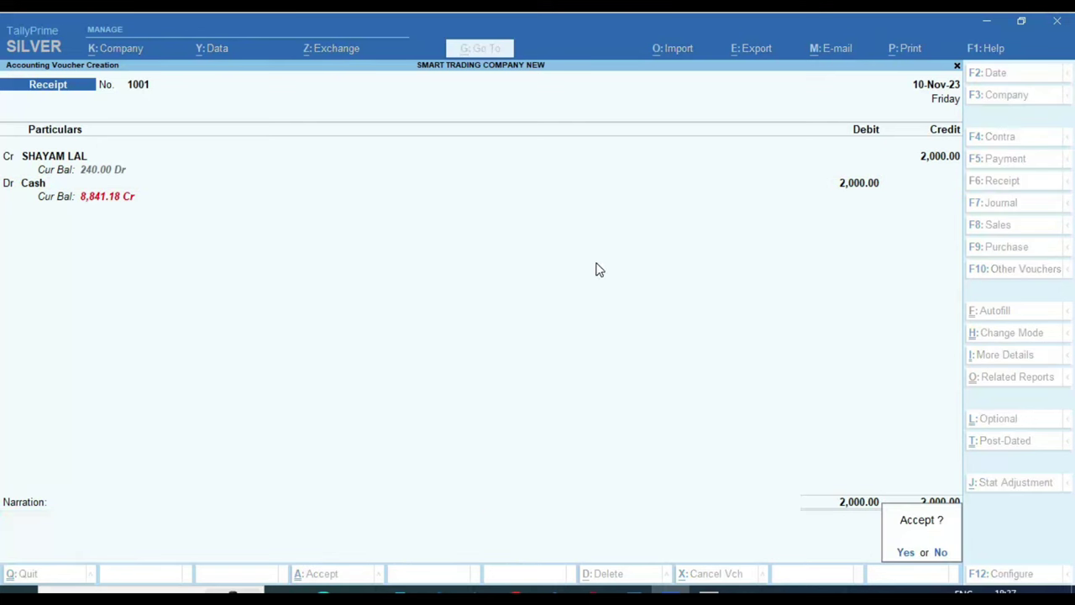
key(Return)
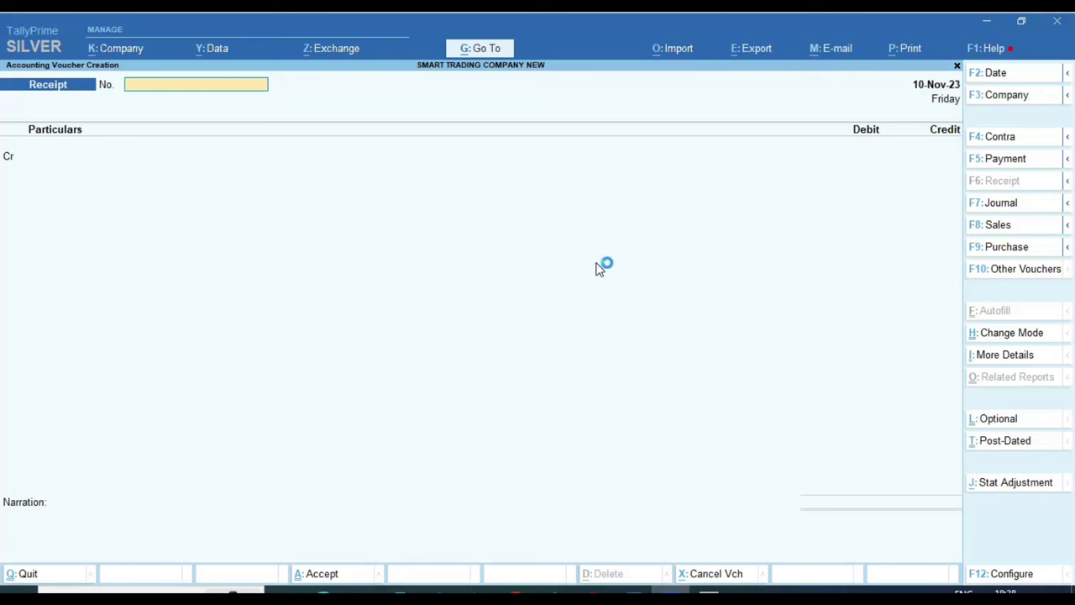
Number the next Receipt voucher 48574 and credit the same customer's ledger with 2000.
text(48574)
key(Return)
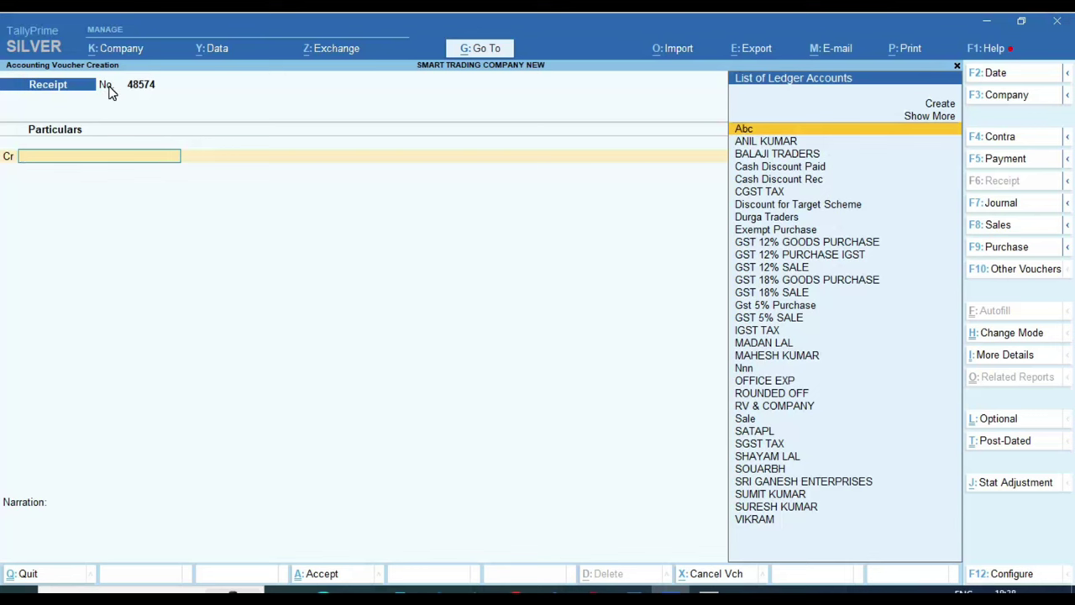
text(shay)
key(Return)
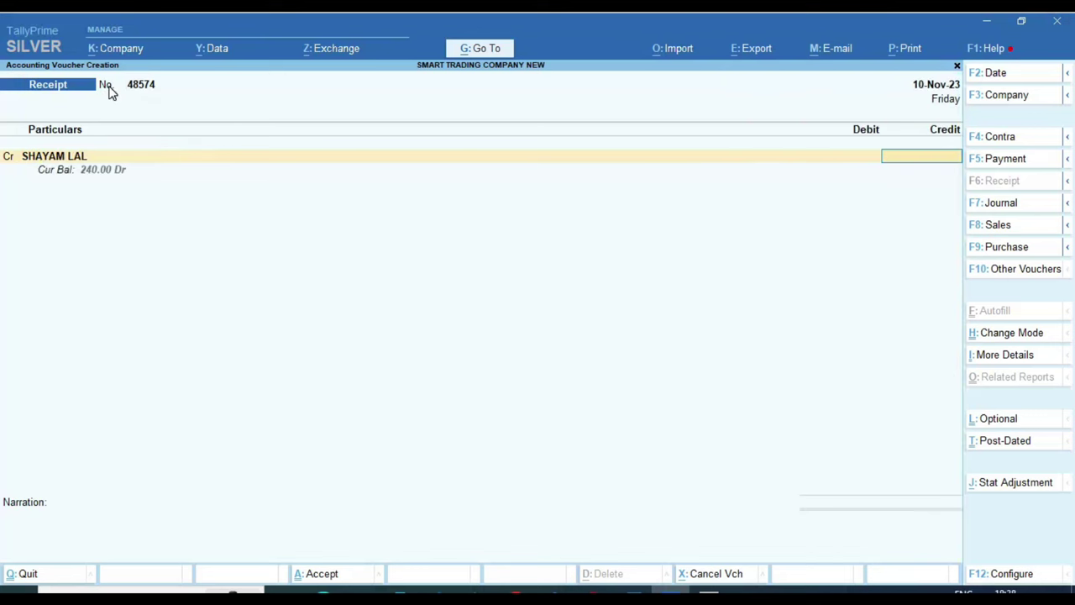
text(2000)
key(Return)
Choose SBI BANK as the debit account of receipt voucher 48574.
text(sb)
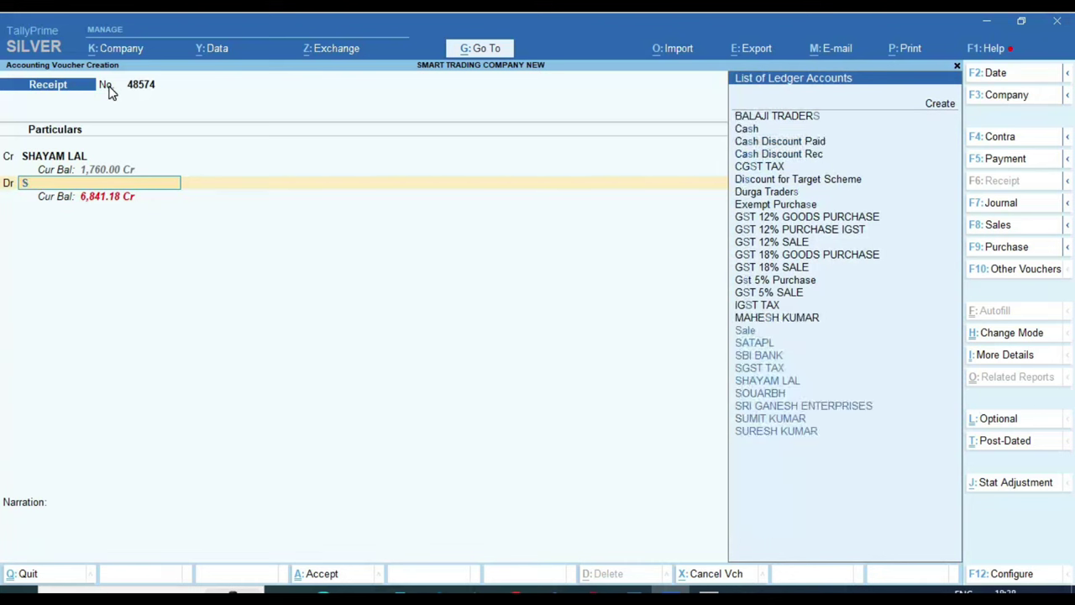
text(i)
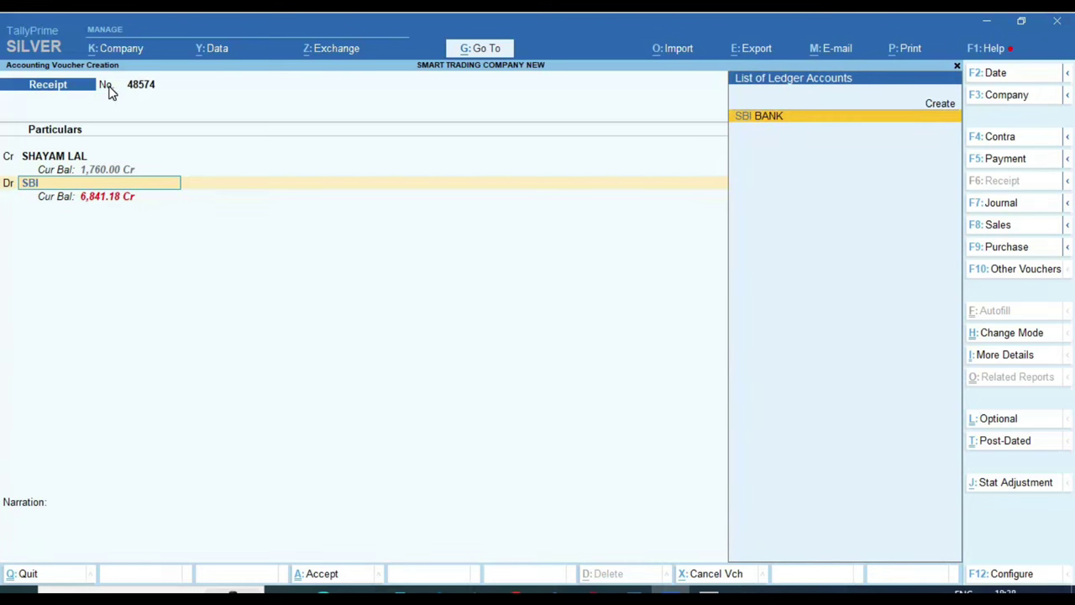
key(Return)
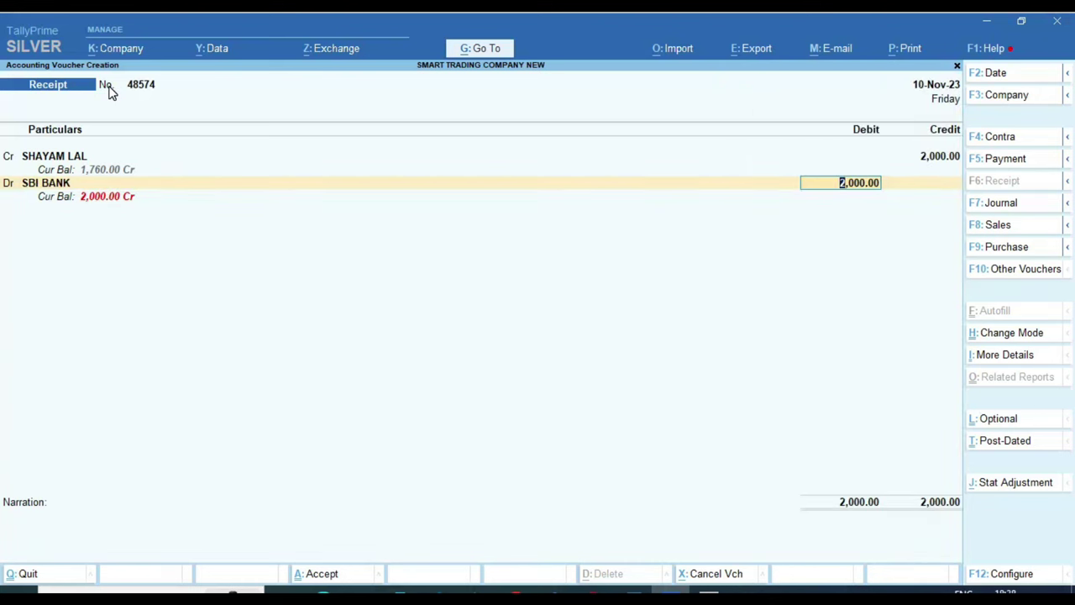
Debit SBI BANK with 2,000.00, leave the Cheque/DD instrument number and bank name blank, and save the receipt voucher without a narration.
key(Return)
key(Return)
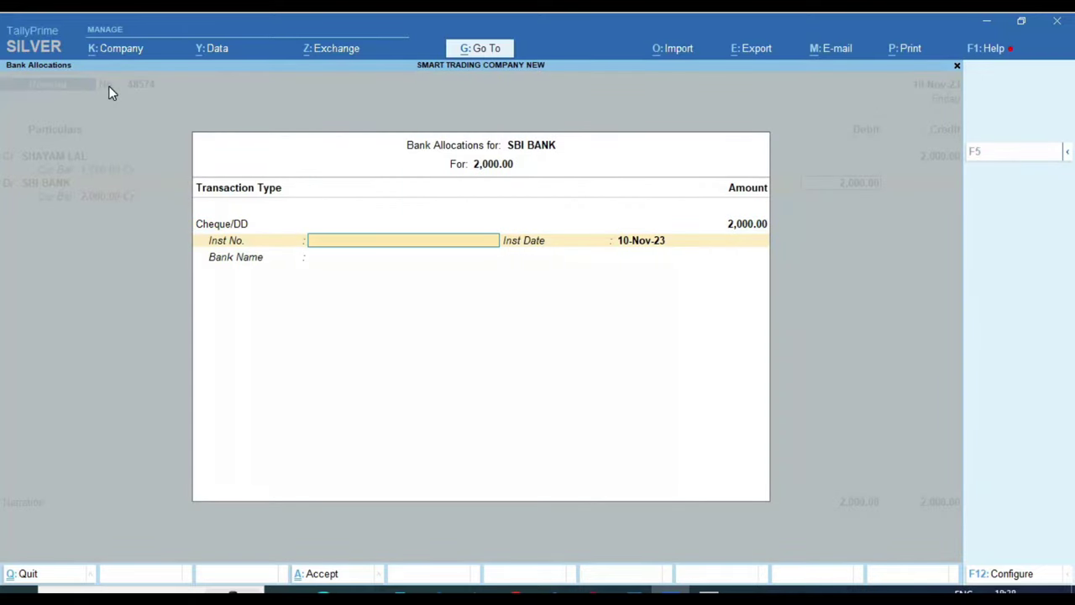
key(Return)
key(Return)
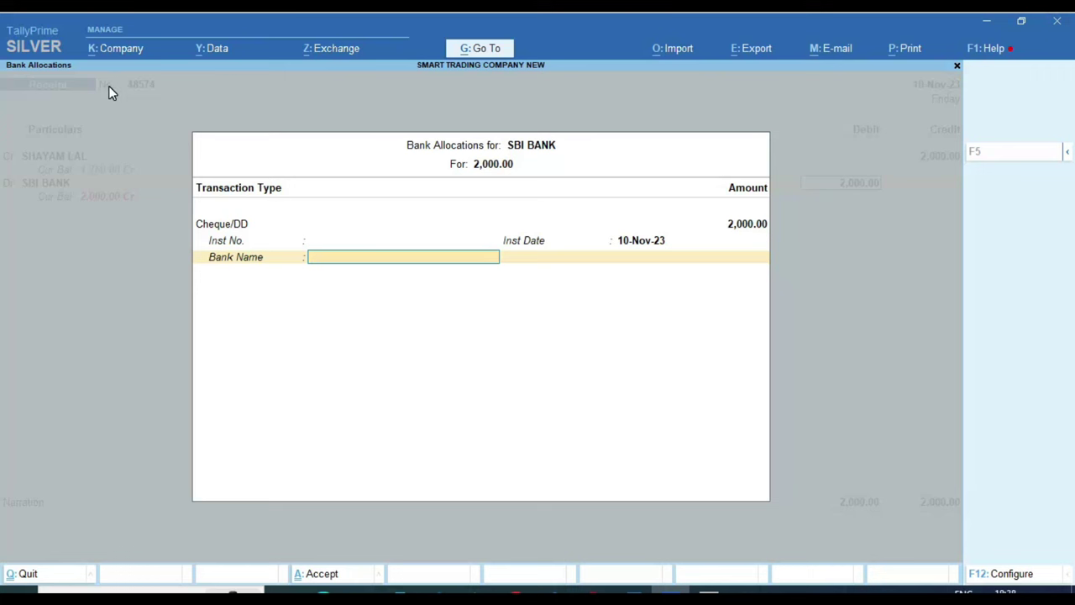
key(Return)
key(Return)
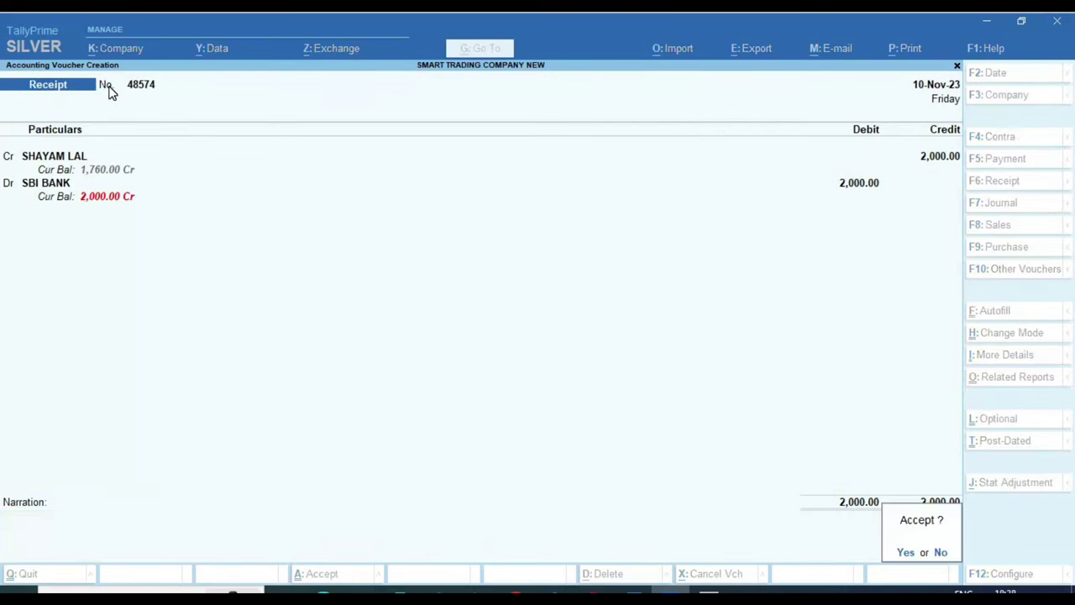
key(Return)
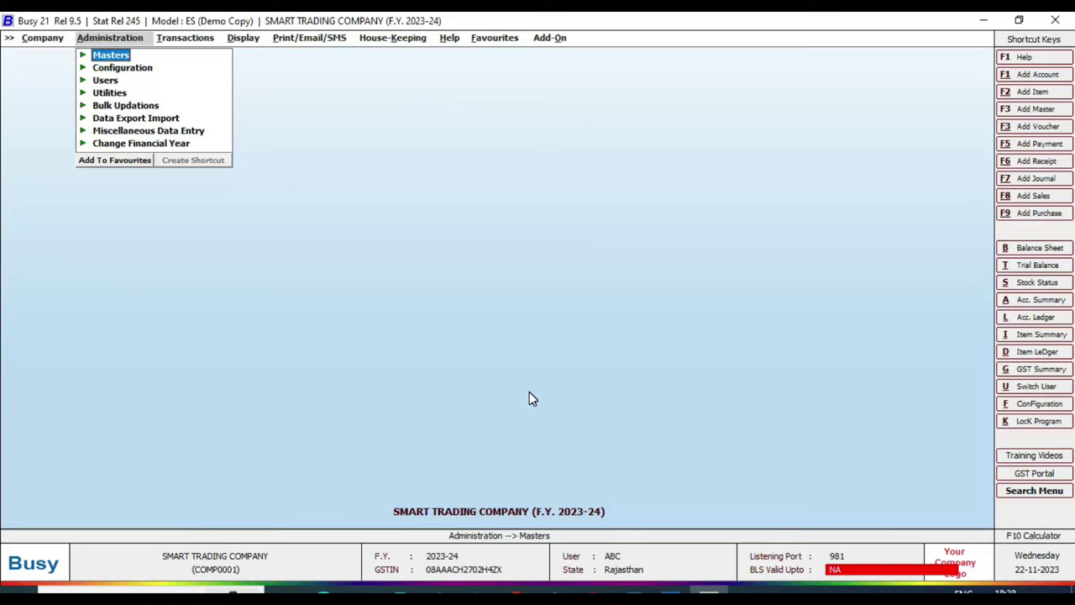
Switch to Busy 21 and start a new payment voucher with GST nature Not Applicable.
key(Right)
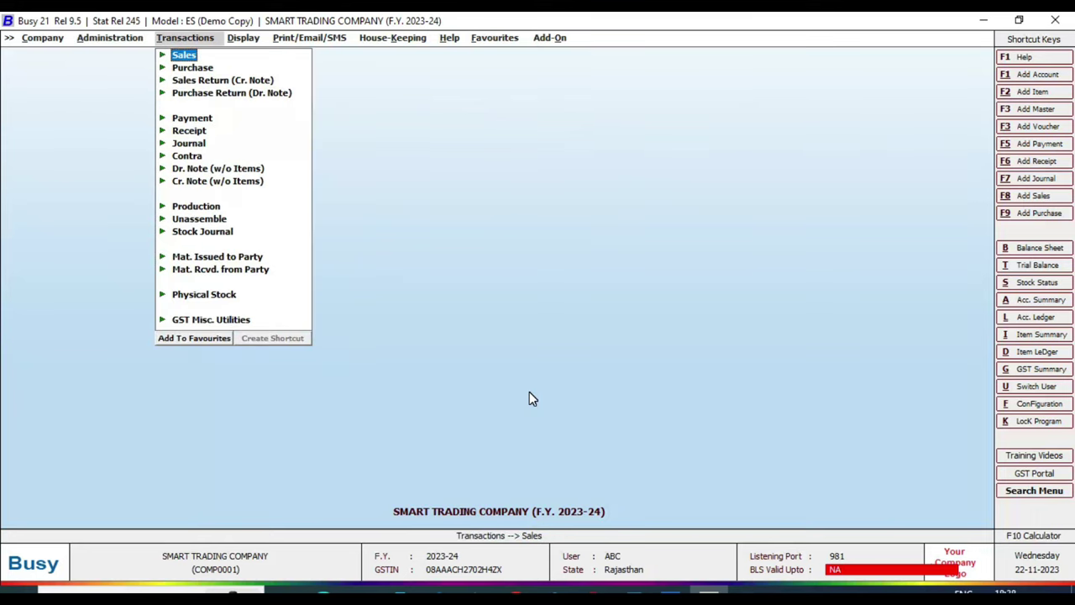
key(Down)
key(Down)
key(Down)
key(Down)
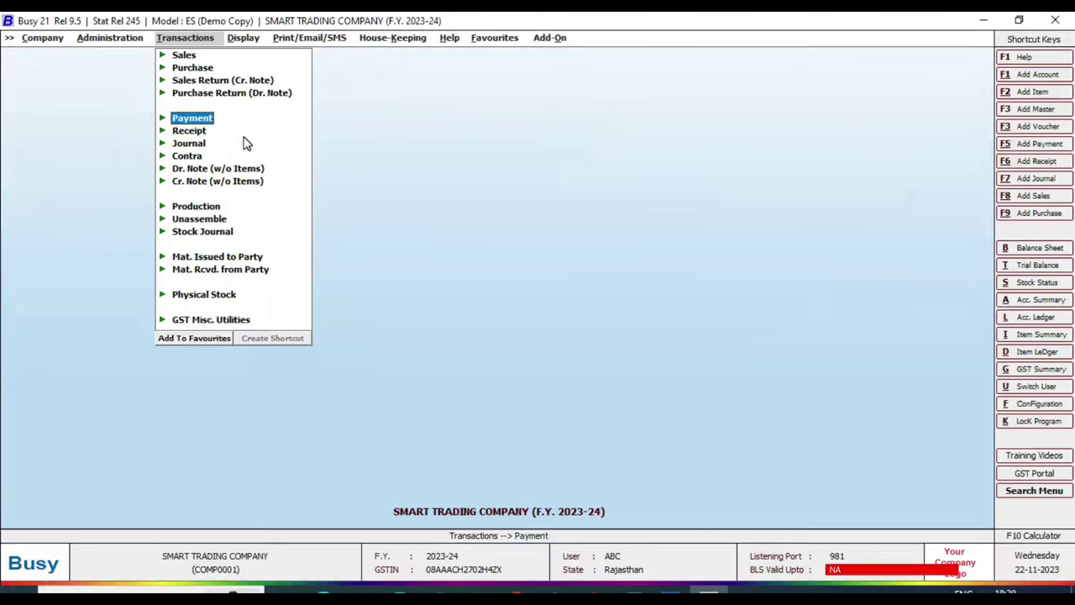
key(Return)
click(242, 135)
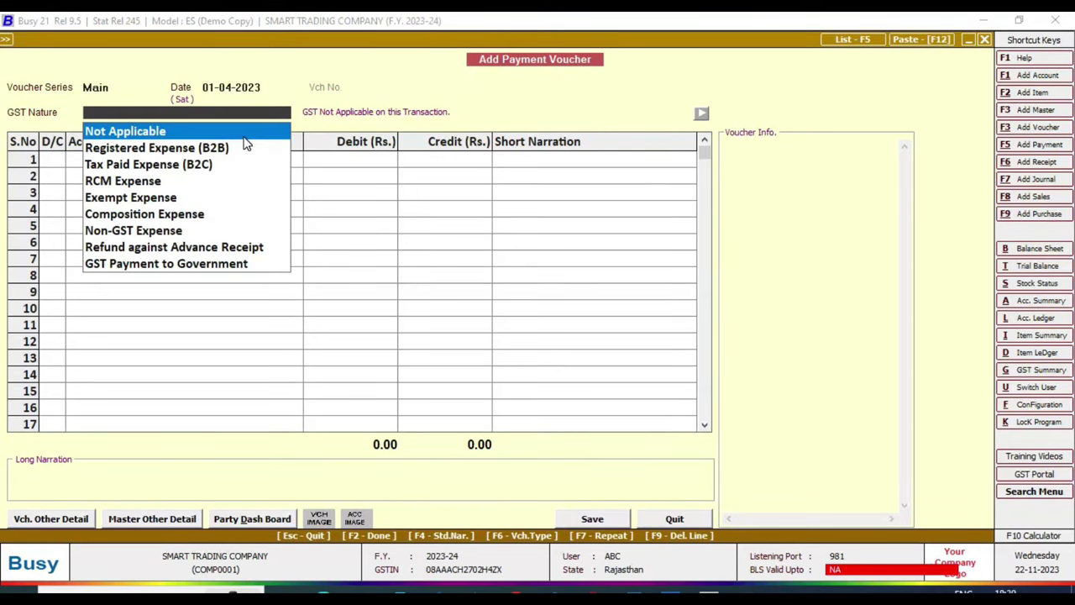
key(Return)
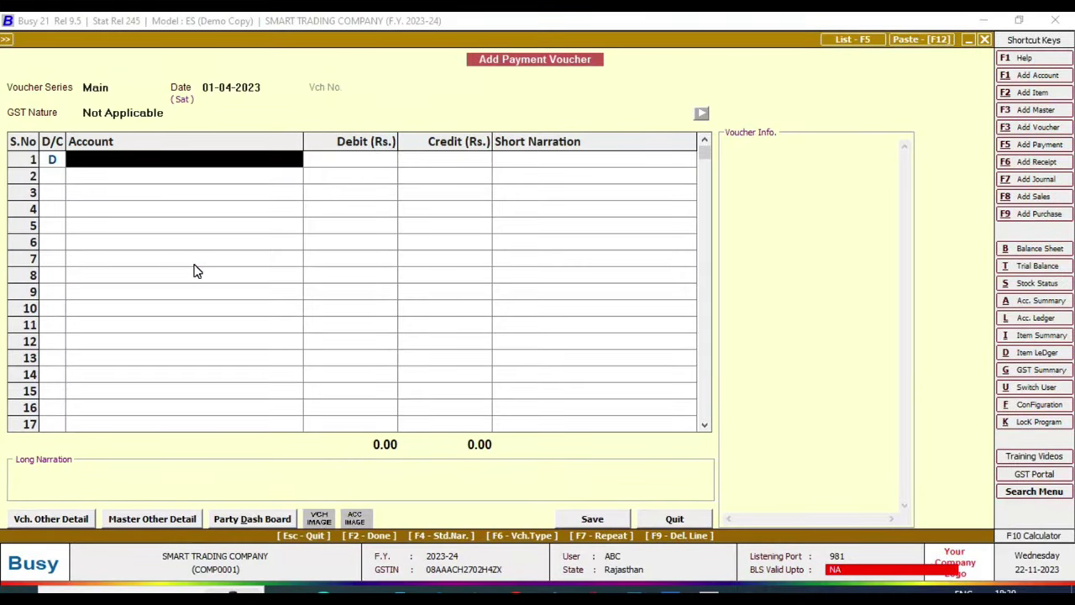
Debit VIJAY TRADING COMPANY with 1000 on the first line of the payment voucher.
key(Return)
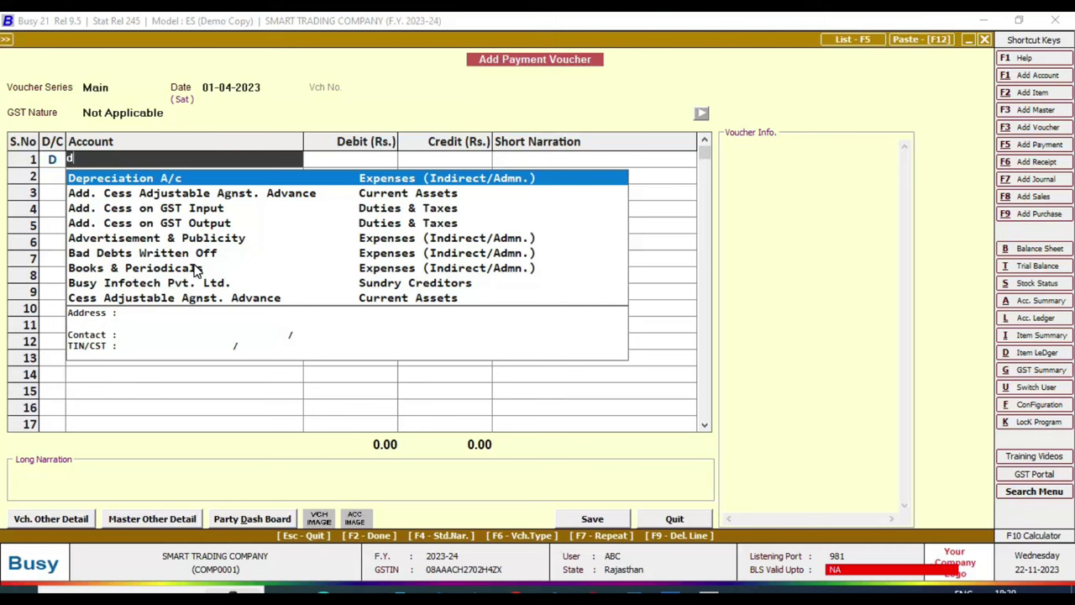
key(Down)
text(VI)
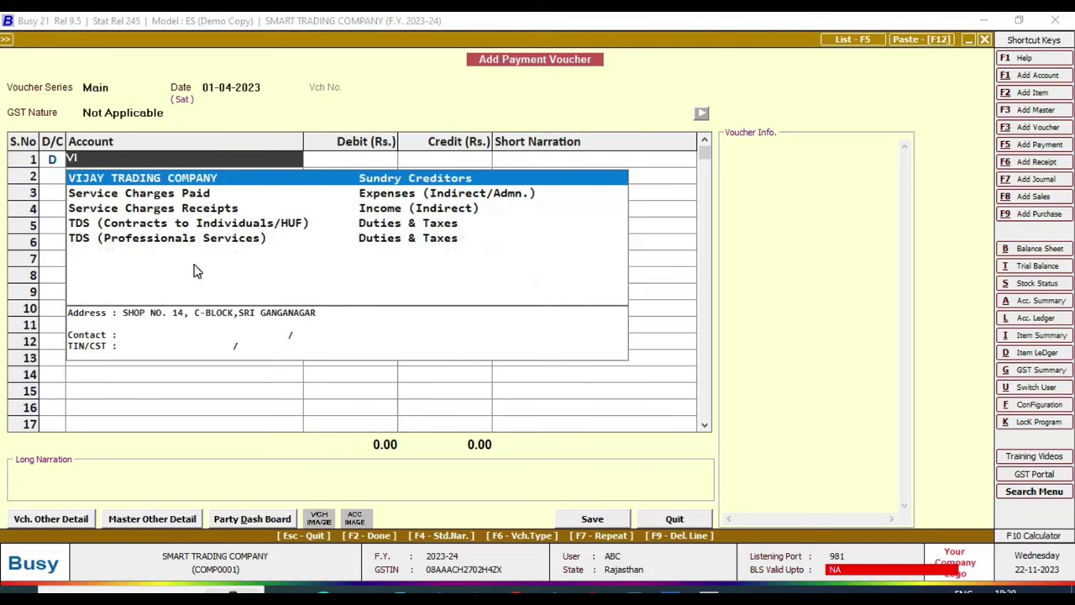
key(Return)
text(1000)
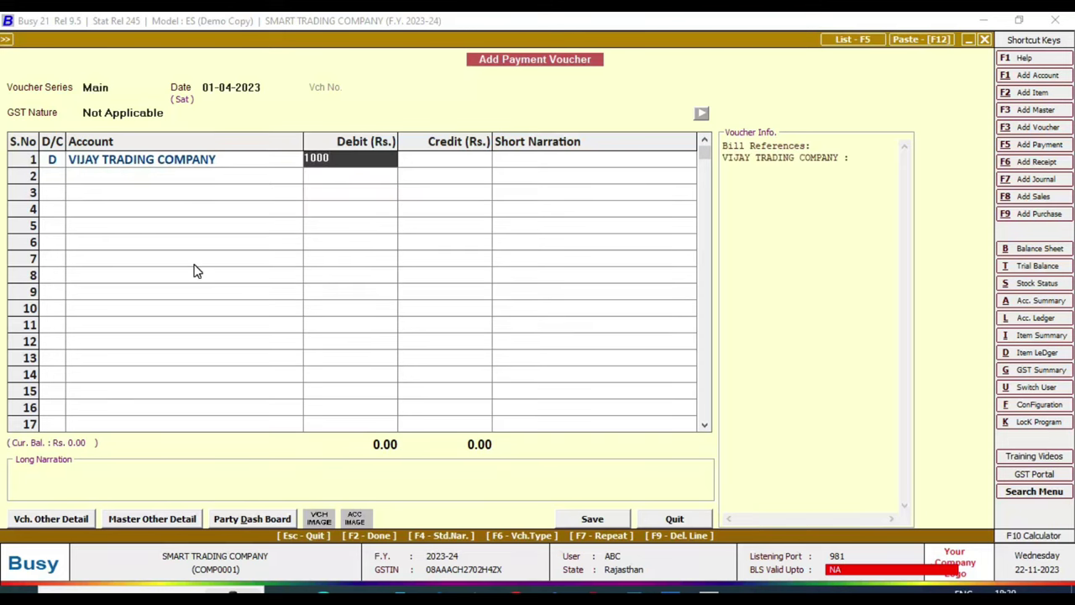
key(Return)
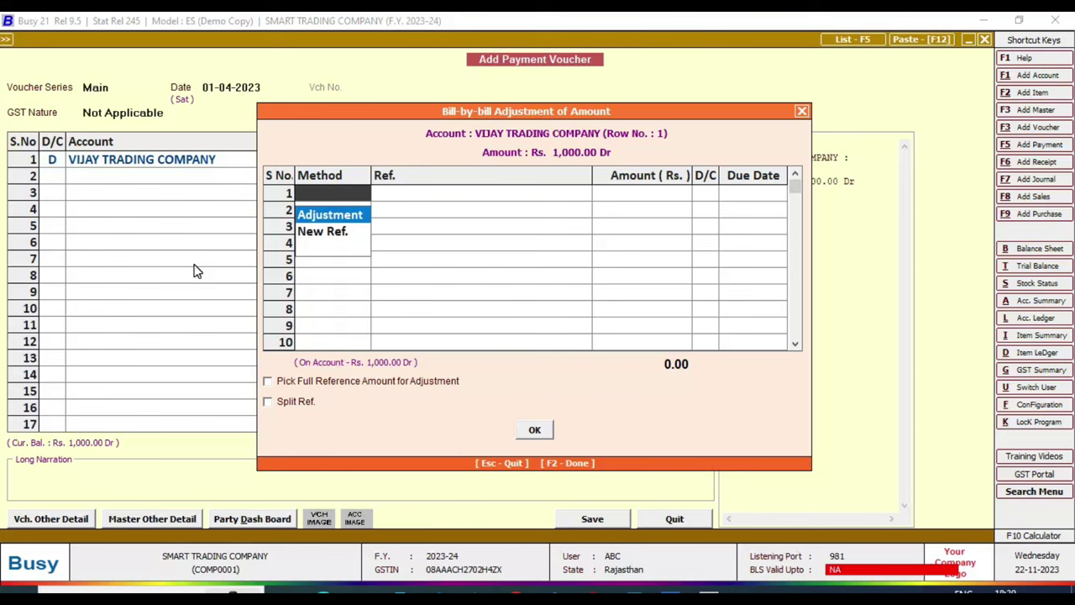
Adjust the 1,000.00 payment against bill reference 324 and leave the short narration blank.
key(Return)
key(Return)
key(Return)
key(Return)
key(Return)
key(Return)
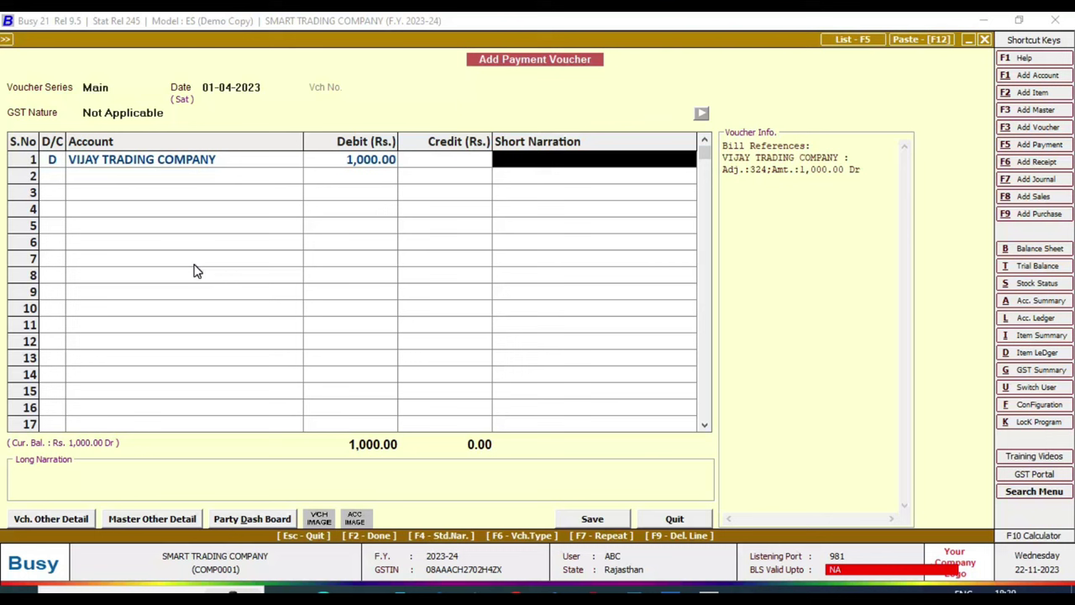
key(Return)
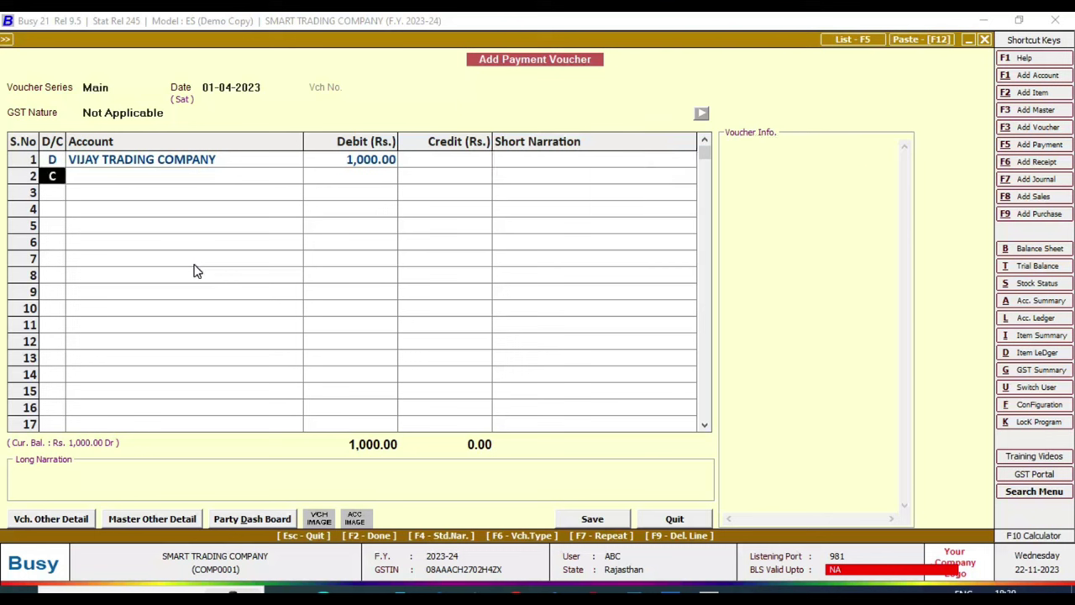
Credit the Cash account with 1,000.00 on the second line of the payment voucher.
key(Return)
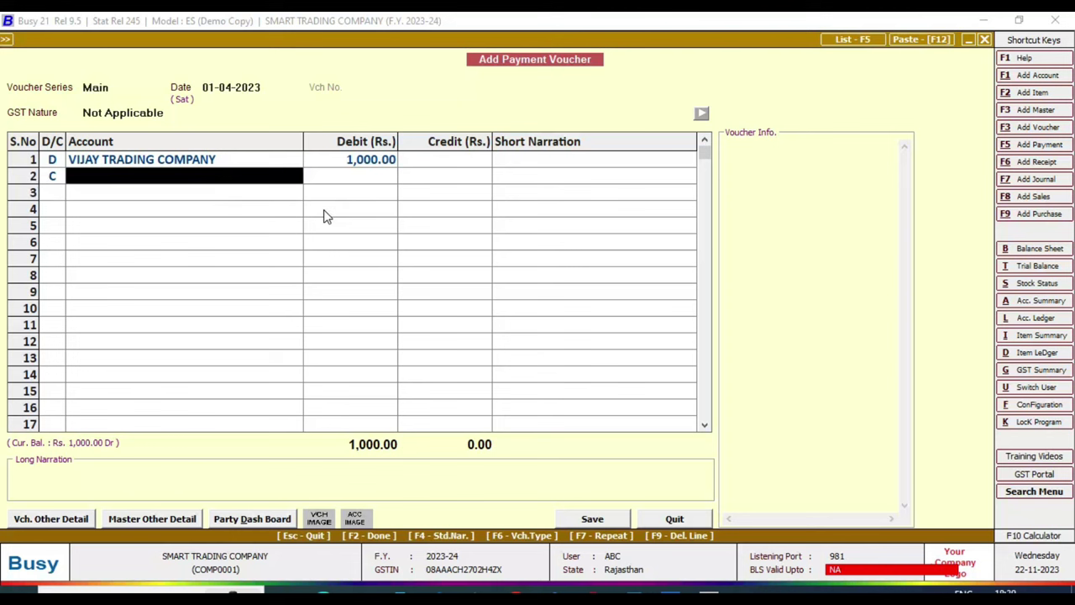
text(cASH)
key(Return)
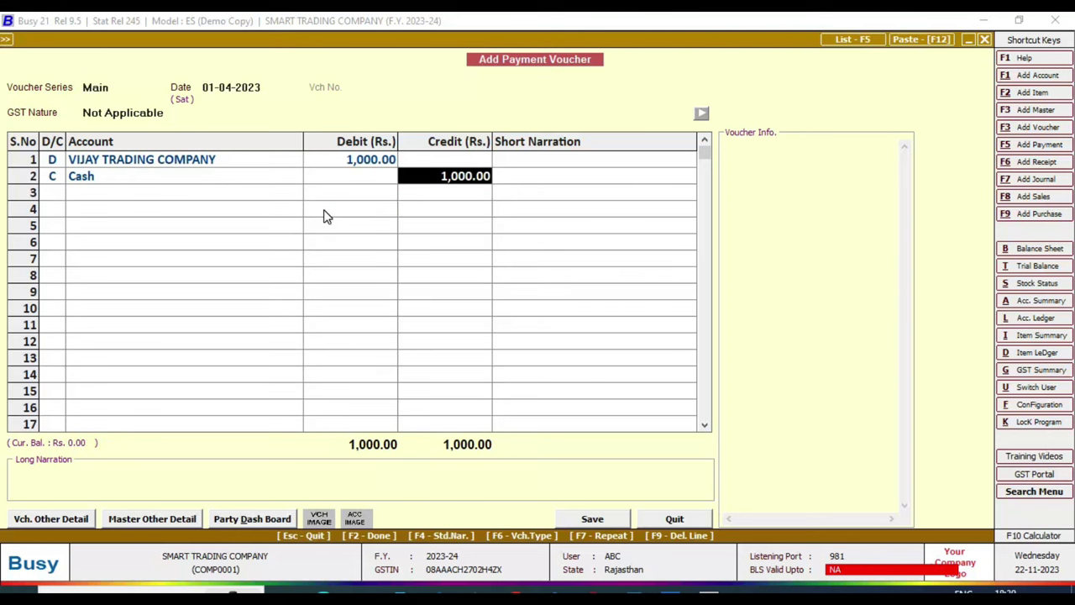
Quit the payment voucher without saving it.
key(Escape)
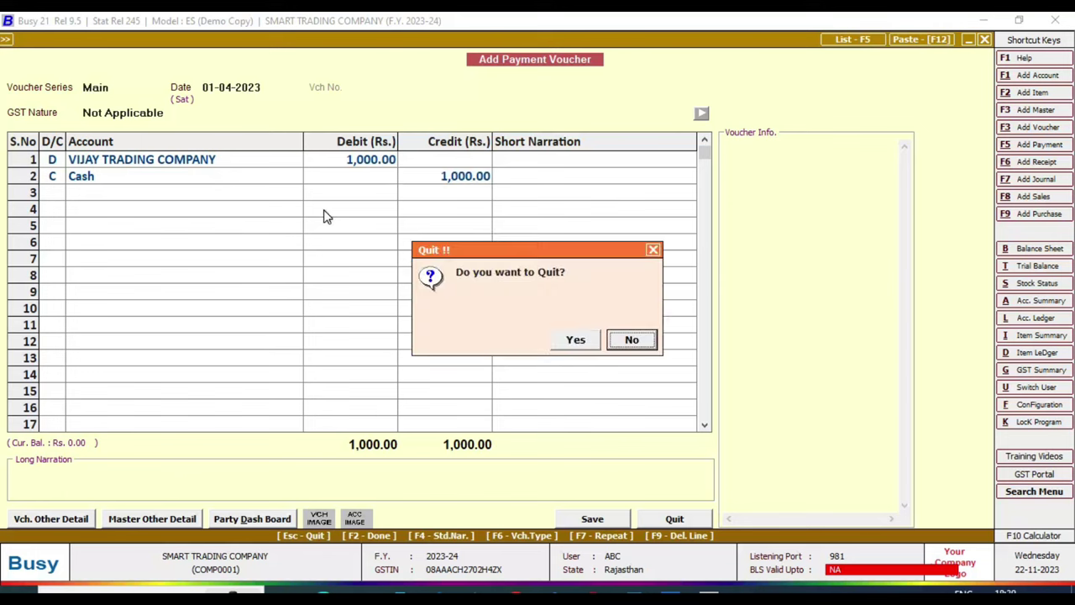
key(Escape)
key(Escape)
key(Escape)
key(Escape)
key(Left)
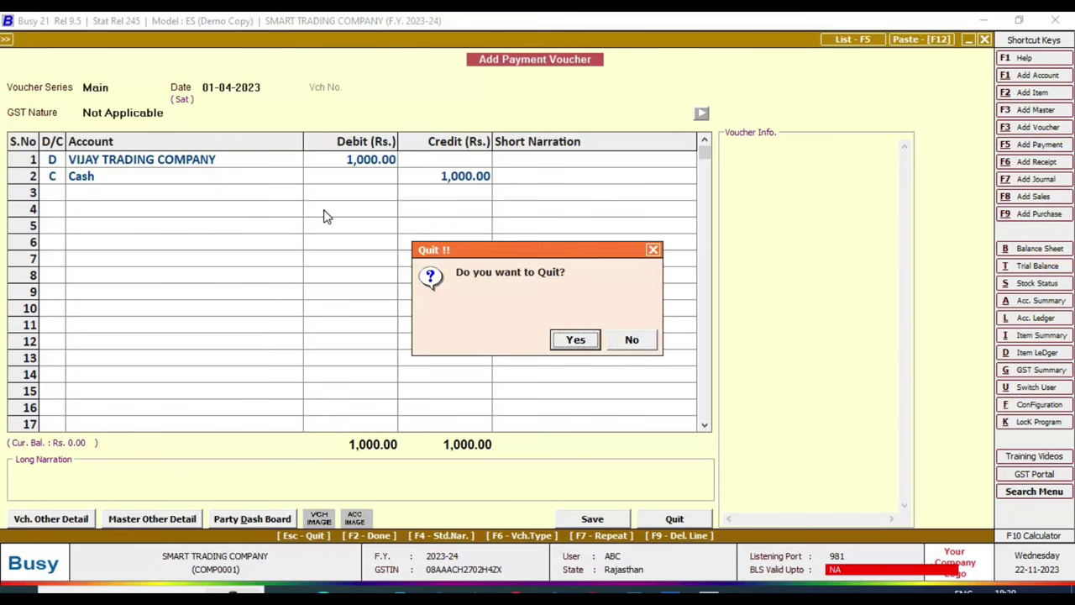
key(Return)
Start a new receipt voucher with GST nature Not Applicable.
key(Down)
key(Down)
key(Down)
key(Return)
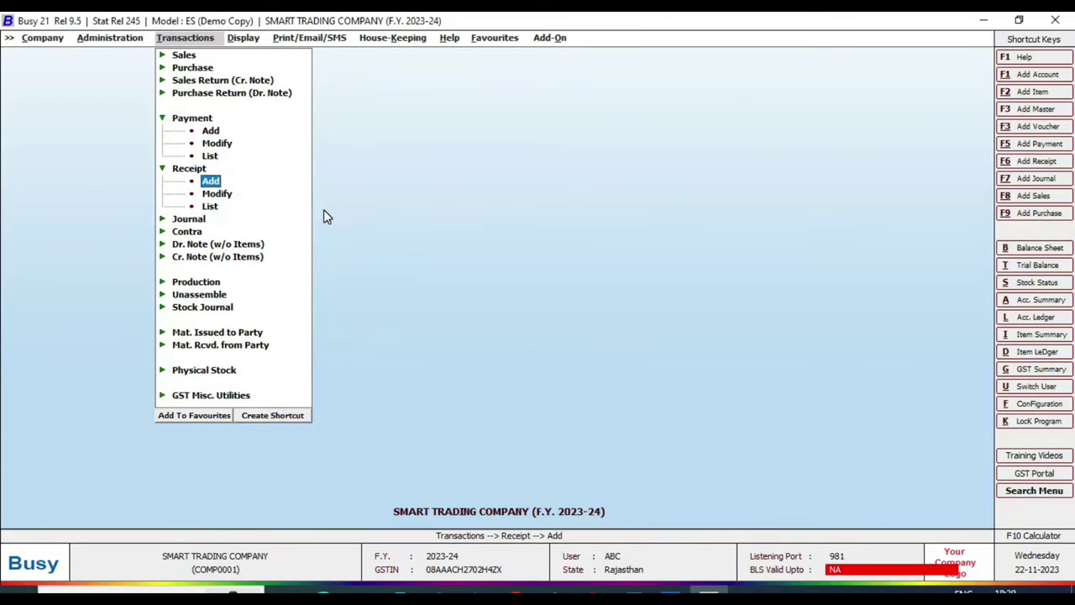
key(Return)
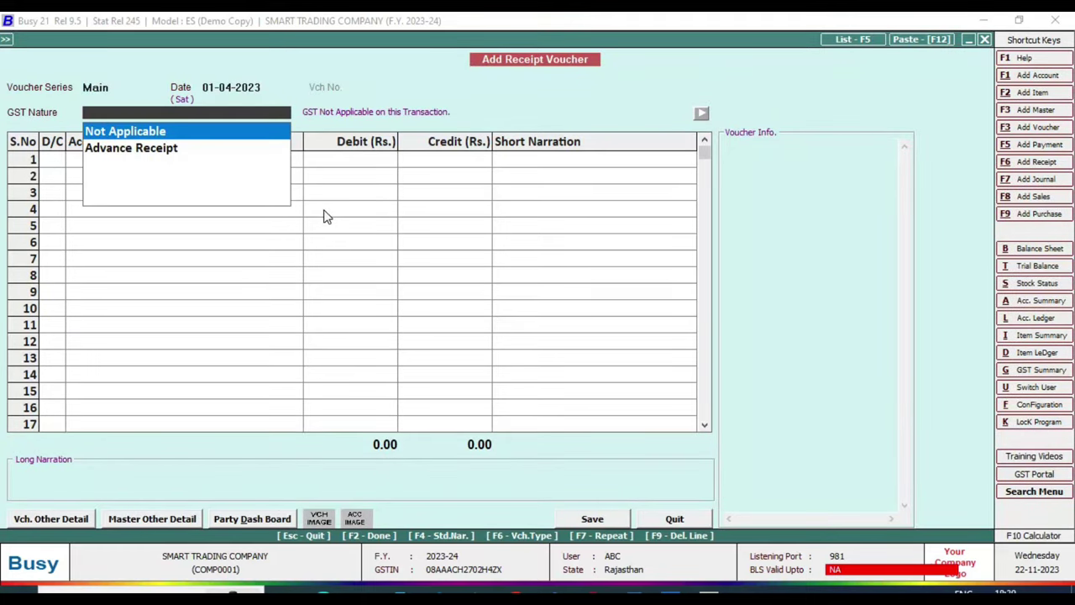
key(Return)
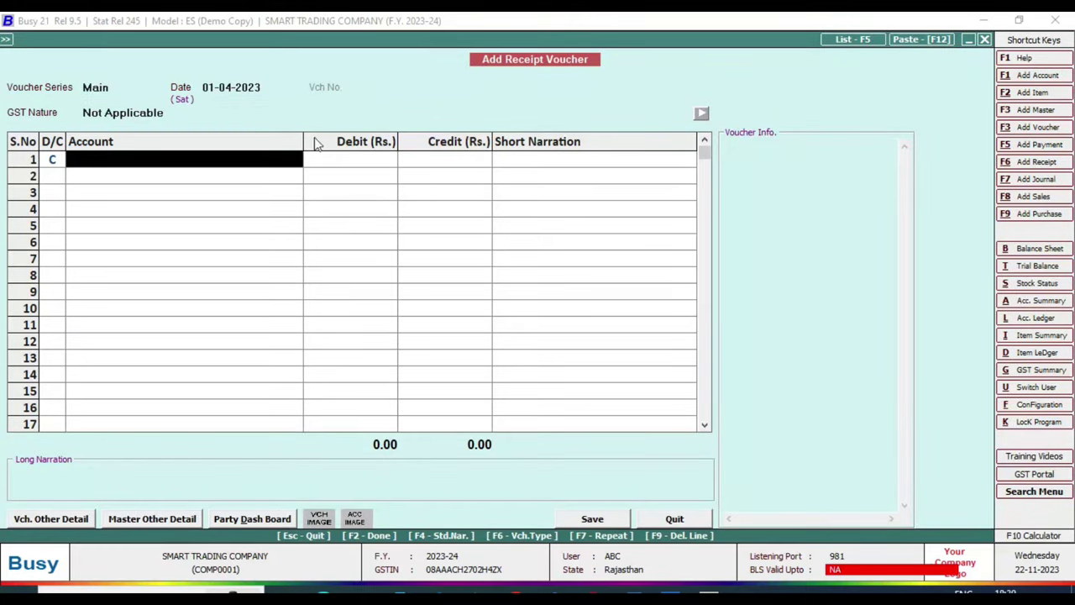
click(13, 153)
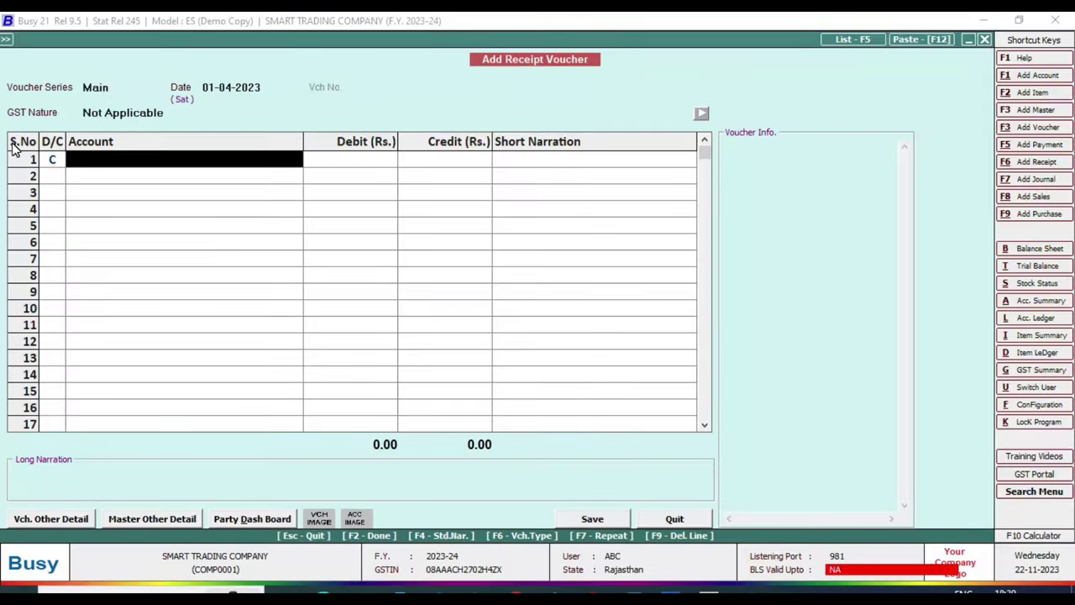
Credit SURESH TRADING COMPANY with 100 on the first line of the receipt voucher.
text(sH)
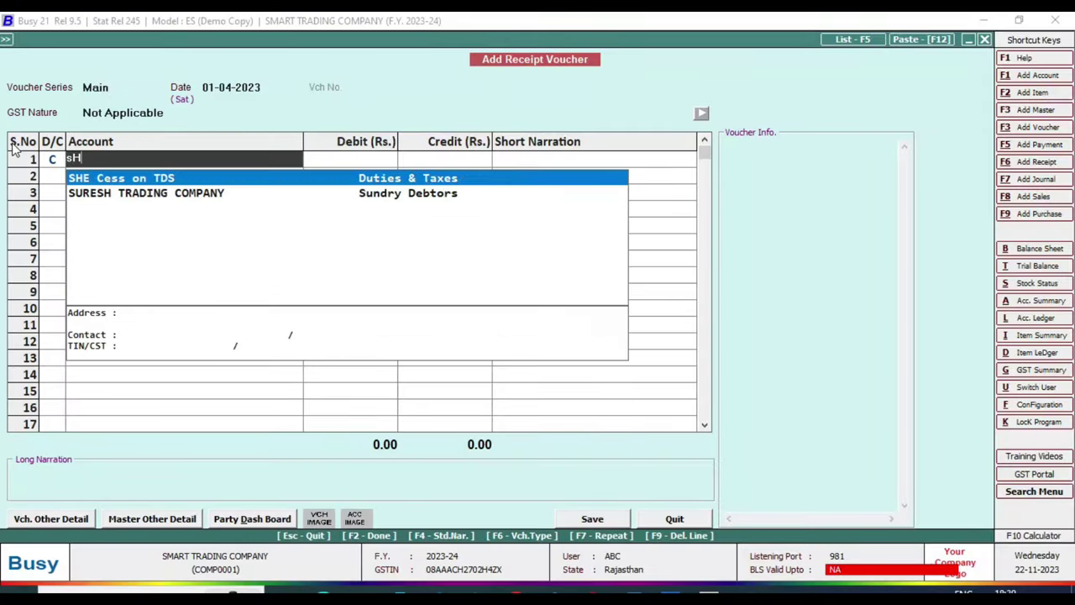
key(Down)
key(Return)
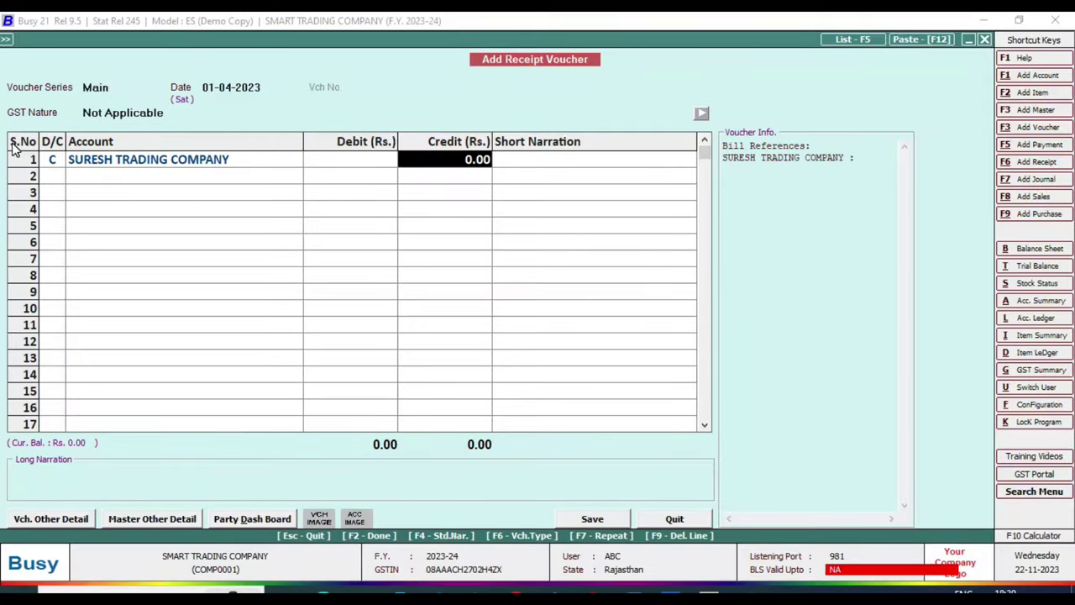
text(100)
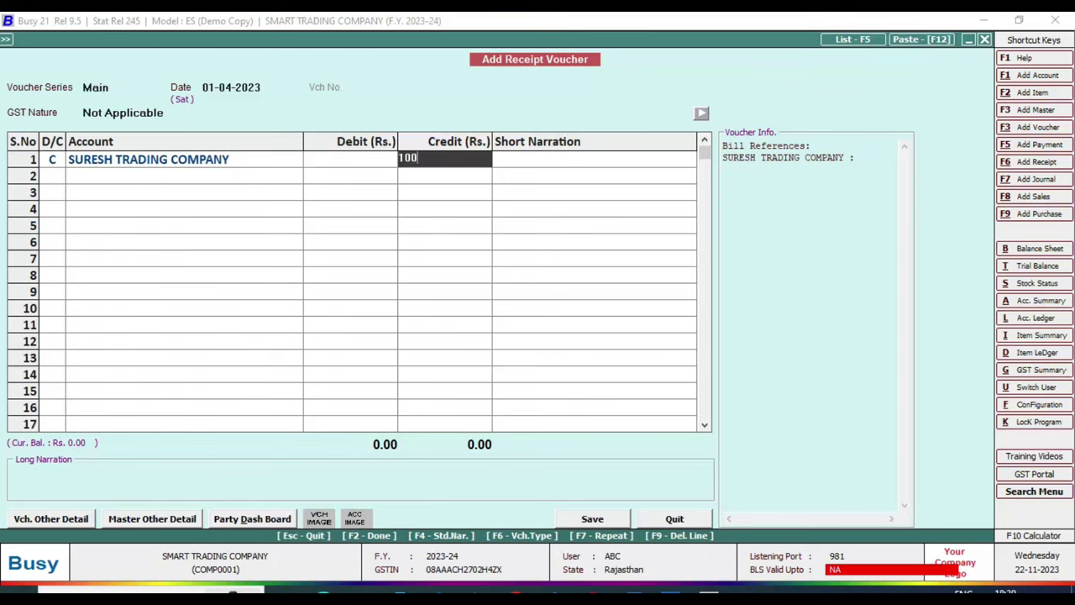
Adjust the 100.00 receipt against bill reference STC/001 and leave the short narration blank.
key(Return)
key(Return)
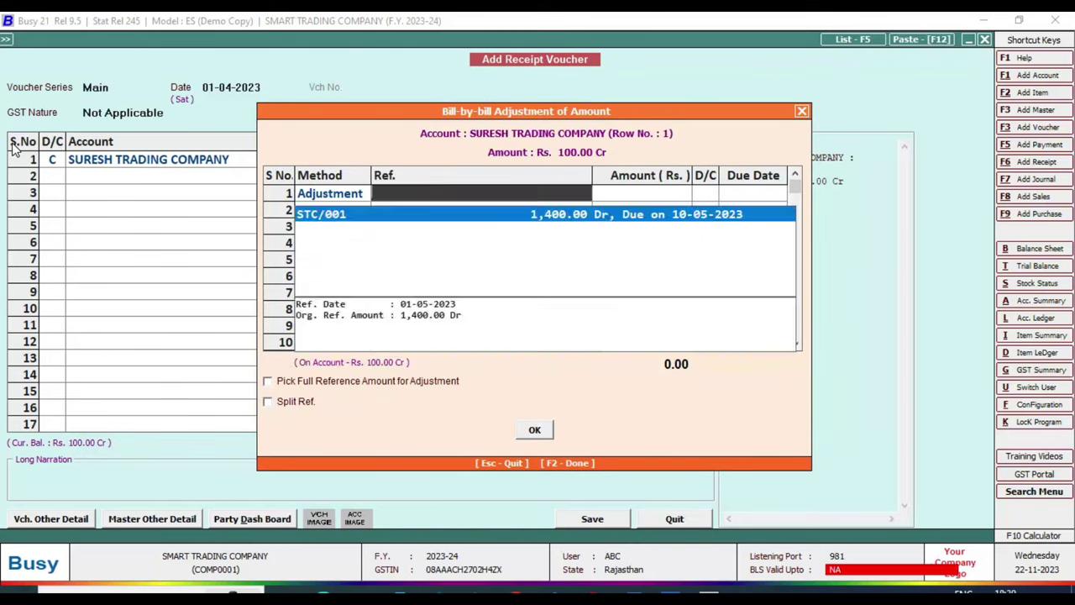
key(Return)
key(Return)
key(Return)
key(Return)
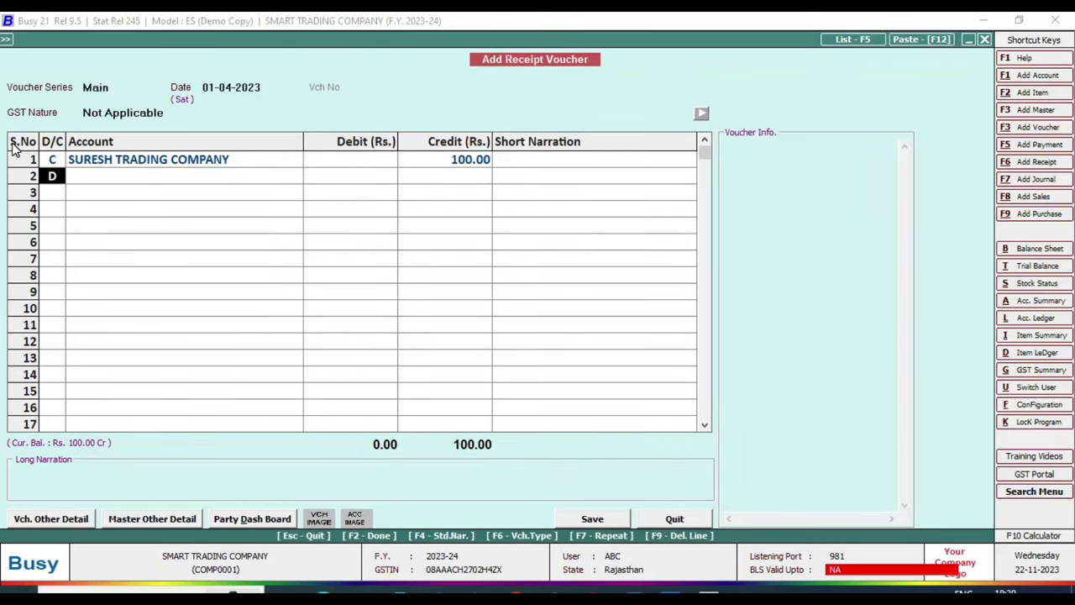
Debit the Cash account with 100.00 on the second line of the receipt voucher.
key(Return)
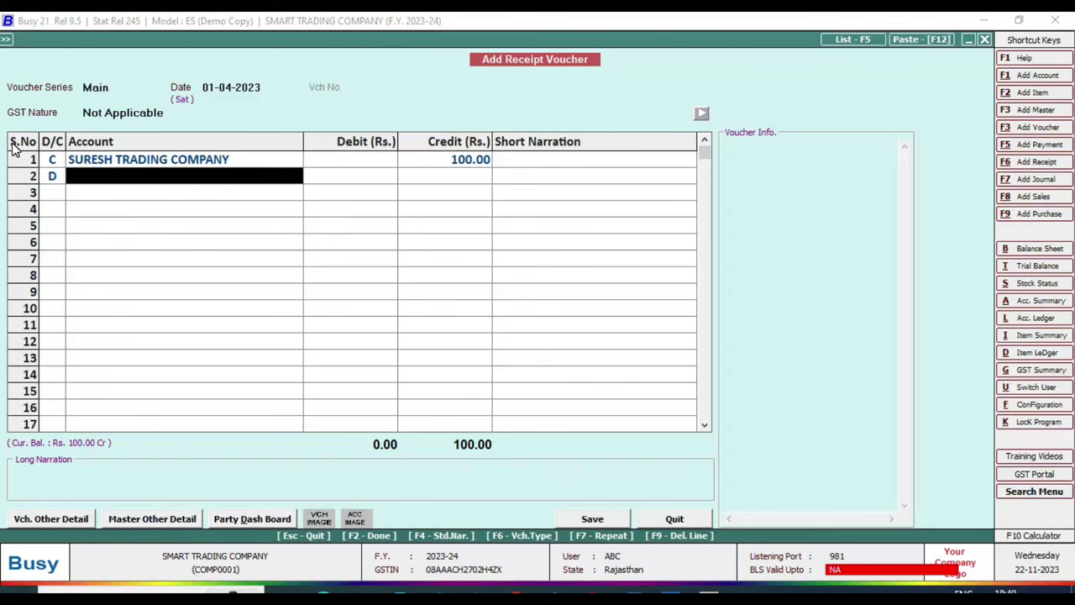
text(cas)
key(Return)
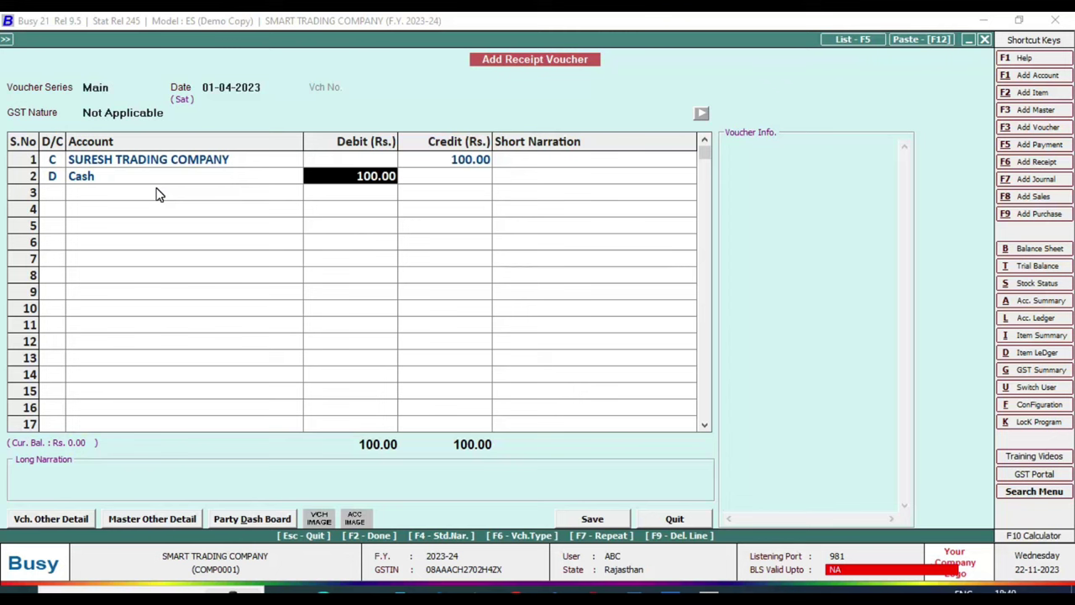
Quit the receipt voucher without saving it and return to the empty Busy main screen.
key(Escape)
key(Escape)
key(Escape)
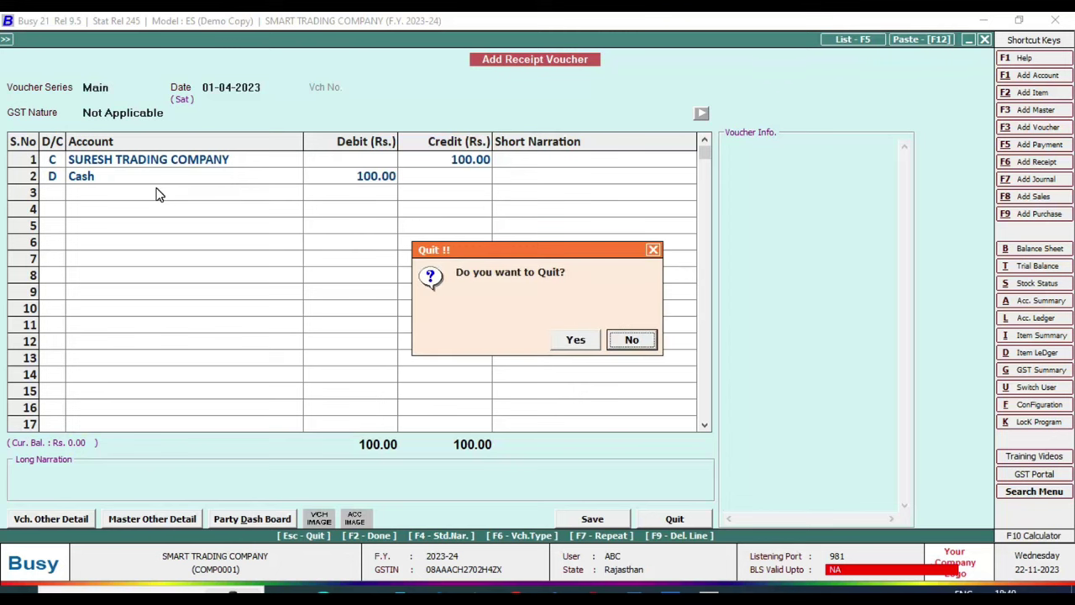
key(Left)
key(Return)
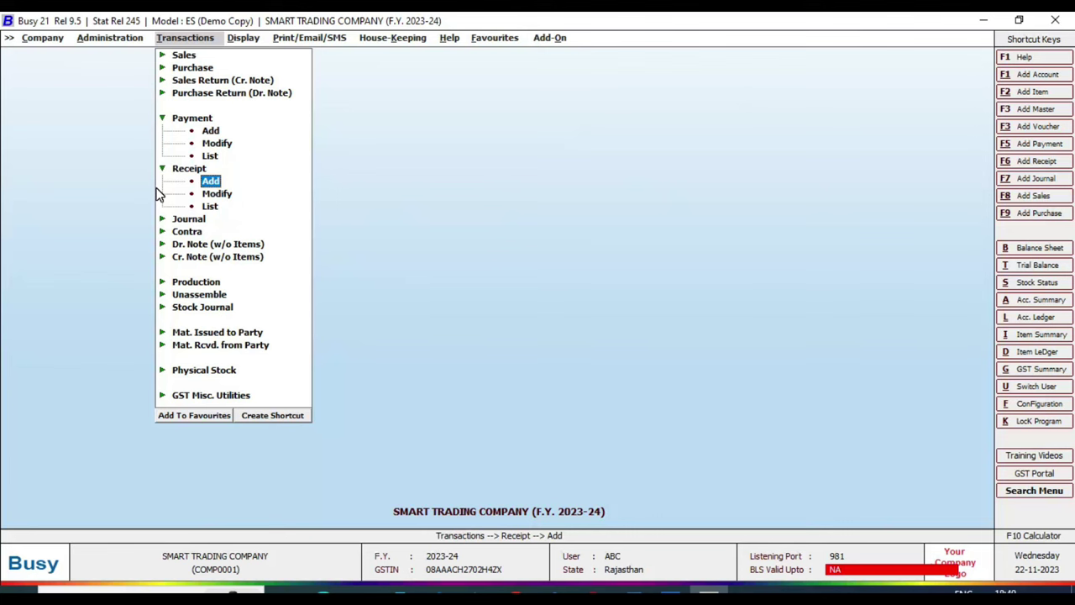
key(Escape)
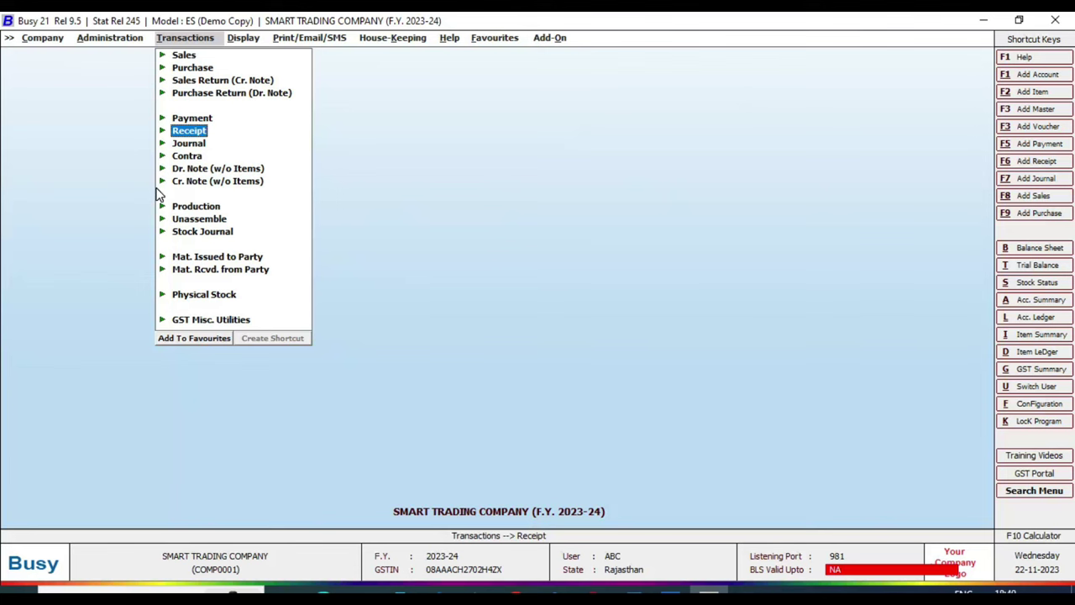
key(Escape)
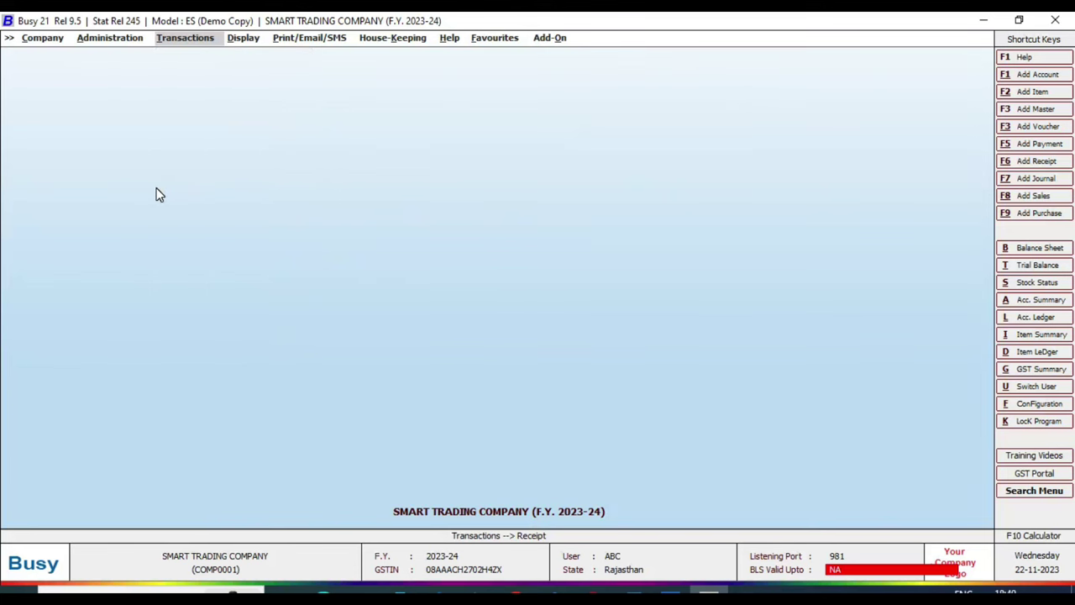